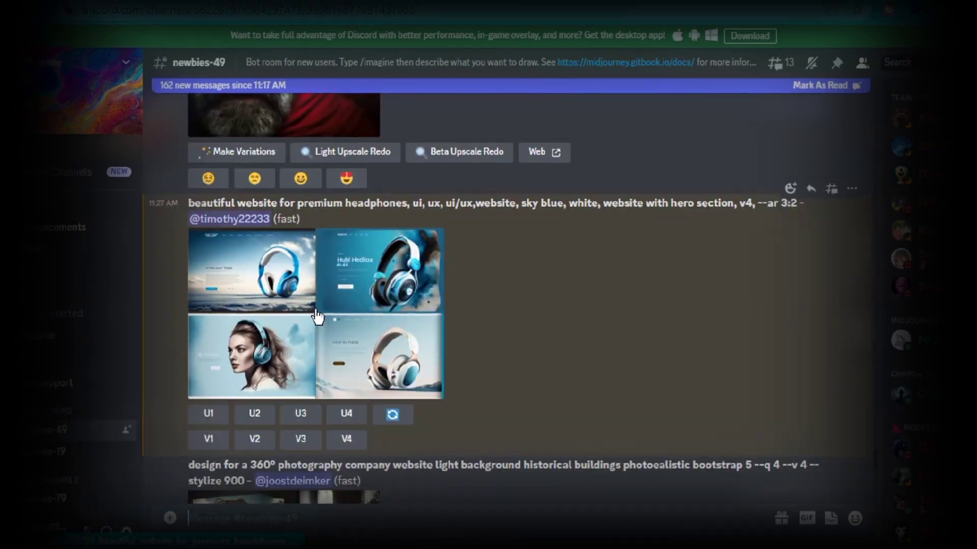
Enlarge the headphone website concepts generated in the newbies-49 channel and examine the four designs.
click(319, 319)
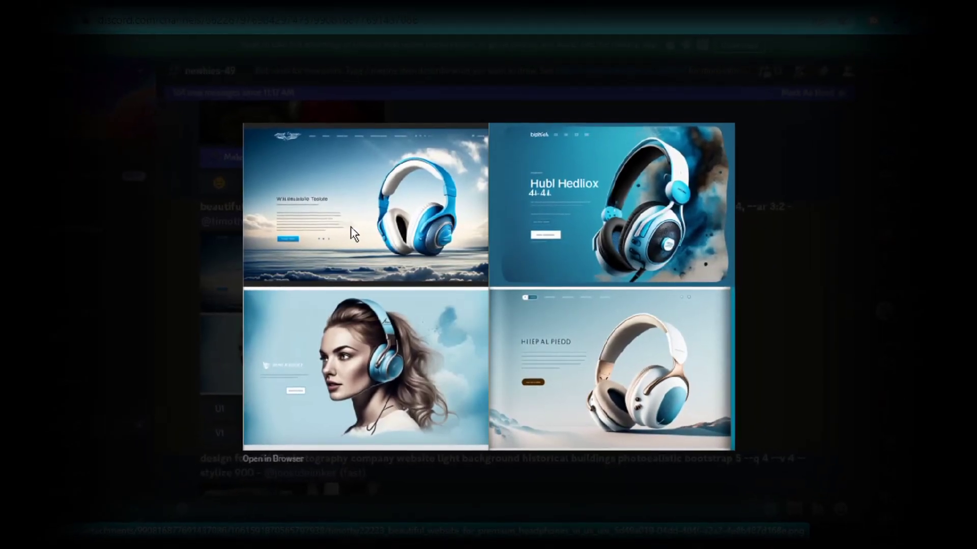
click(227, 403)
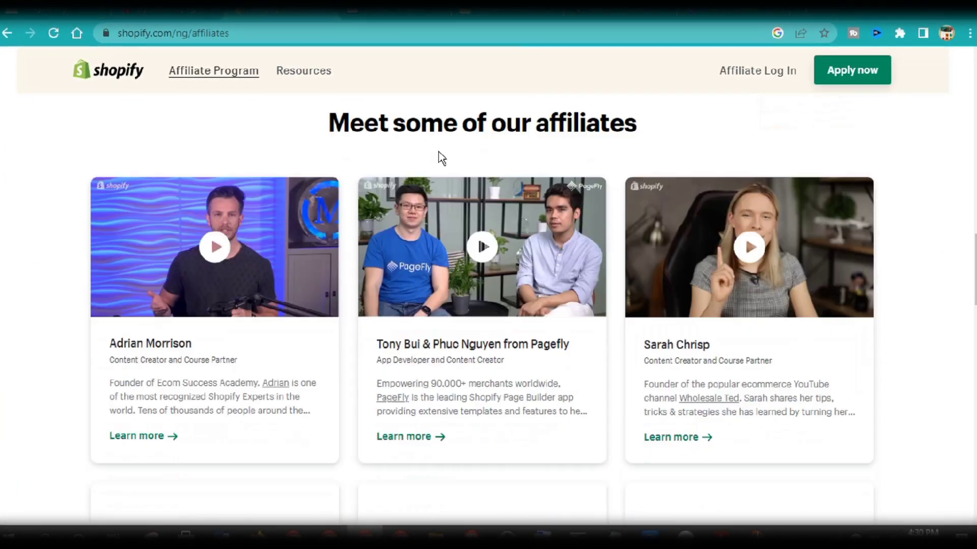
Look through the Shopify affiliates page and the ClickBank home page down to its Spark courses.
scroll(441, 159, down, 6)
scroll(440, 154, down, 3)
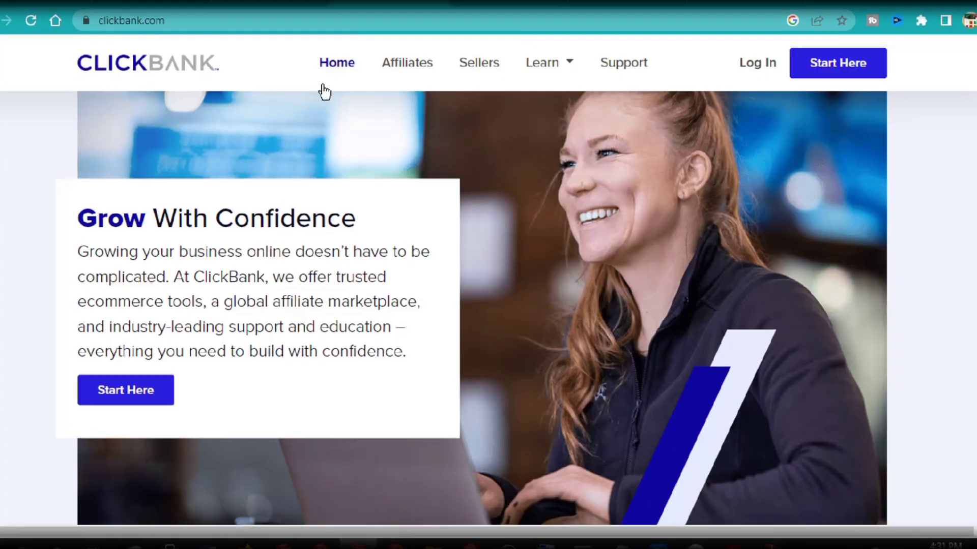
scroll(305, 243, down, 20)
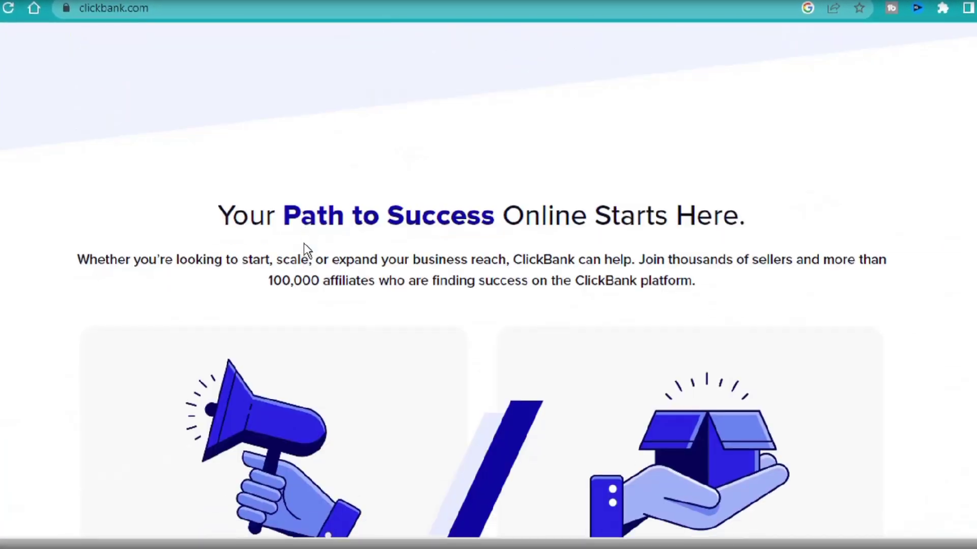
scroll(301, 243, down, 15)
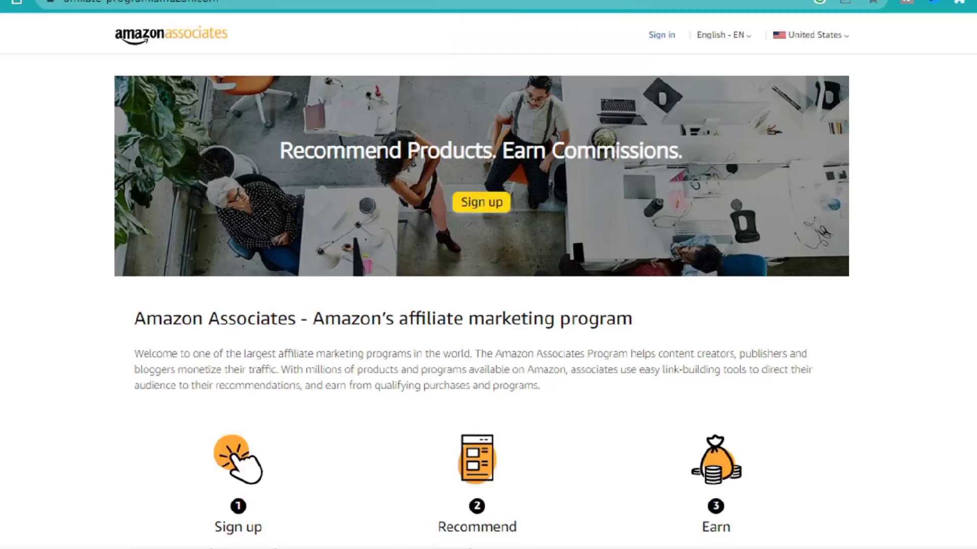
Switch to the cj.com home page and look through its platform results and case studies.
scroll(423, 210, down, 15)
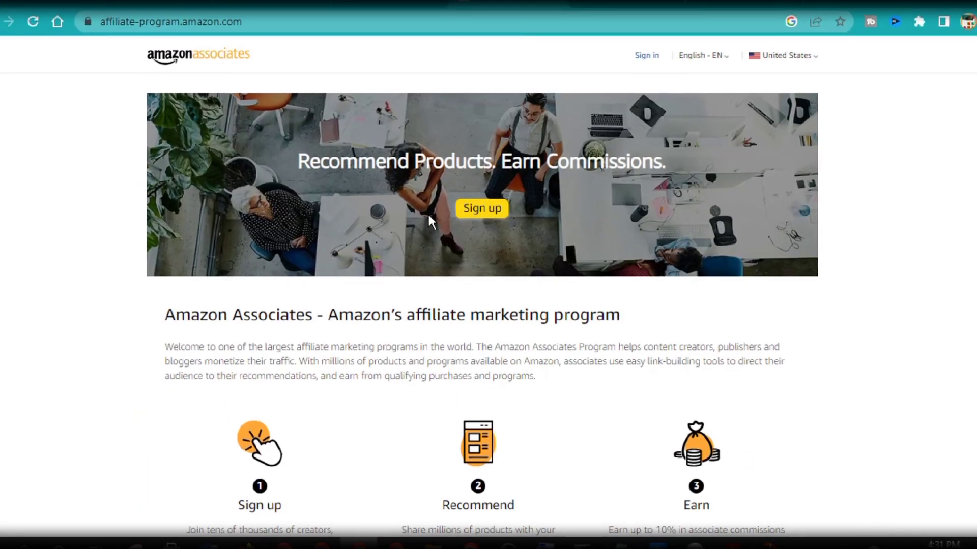
click(620, 8)
scroll(359, 191, down, 15)
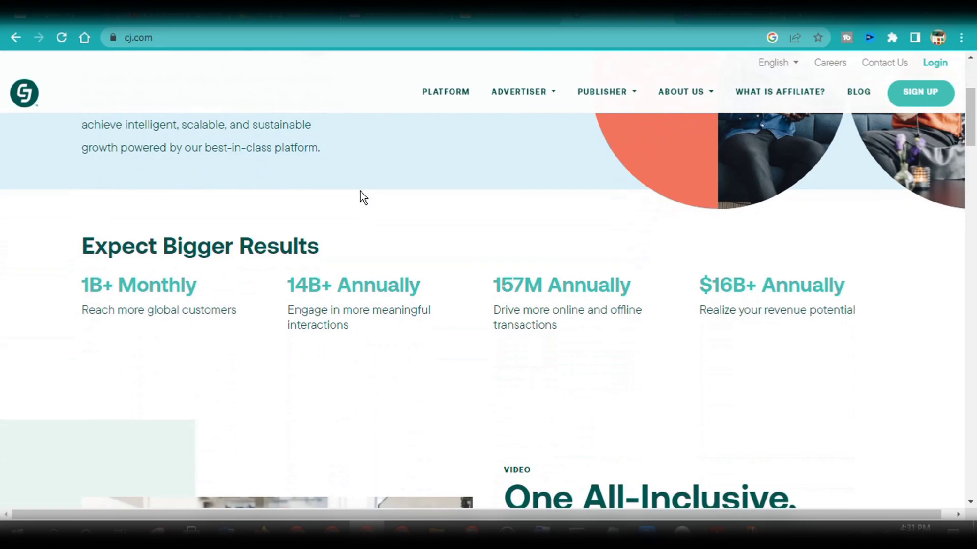
scroll(348, 156, down, 15)
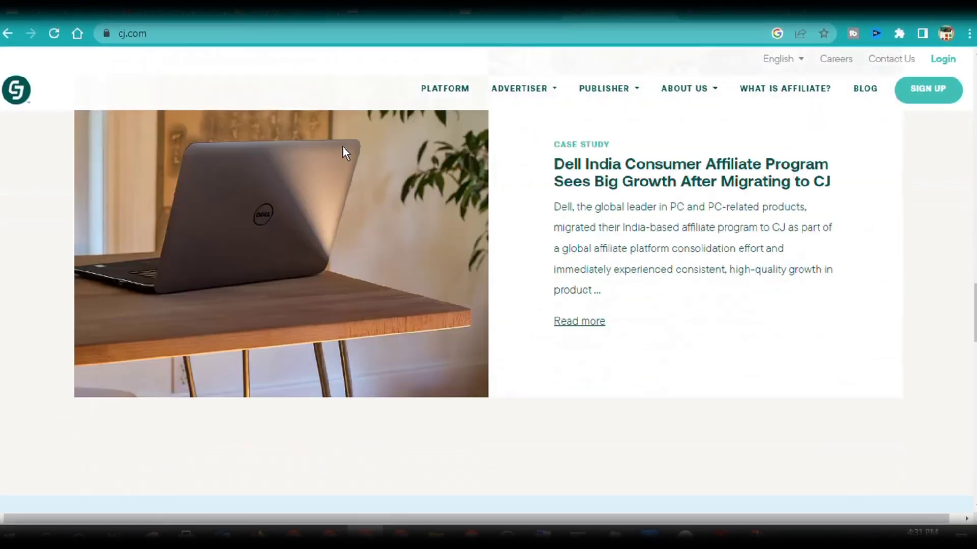
scroll(337, 114, down, 5)
scroll(336, 113, up, 20)
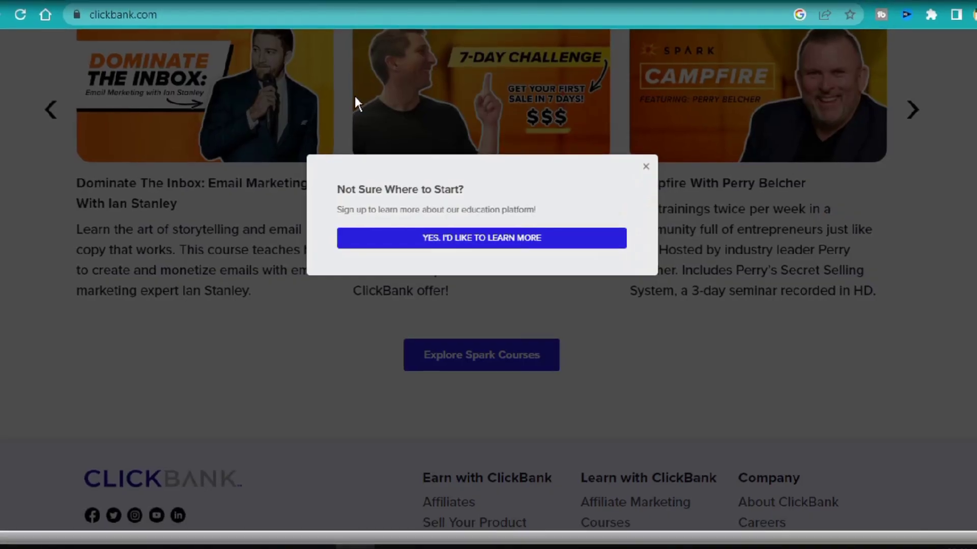
Dismiss the sign-up pop-up on the ClickBank page and look over the CJ and Midjourney home pages.
scroll(356, 102, up, 10)
click(646, 168)
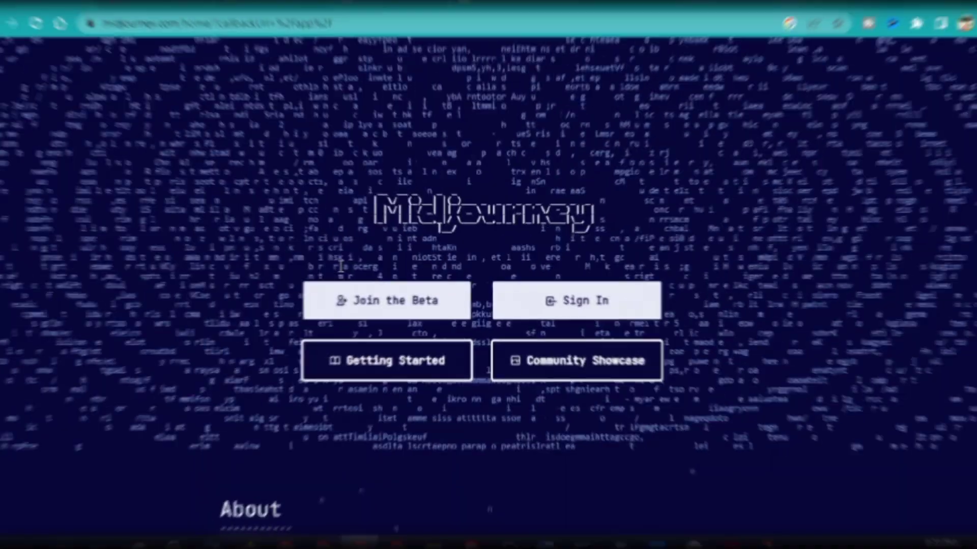
scroll(343, 272, down, 5)
scroll(340, 266, down, 5)
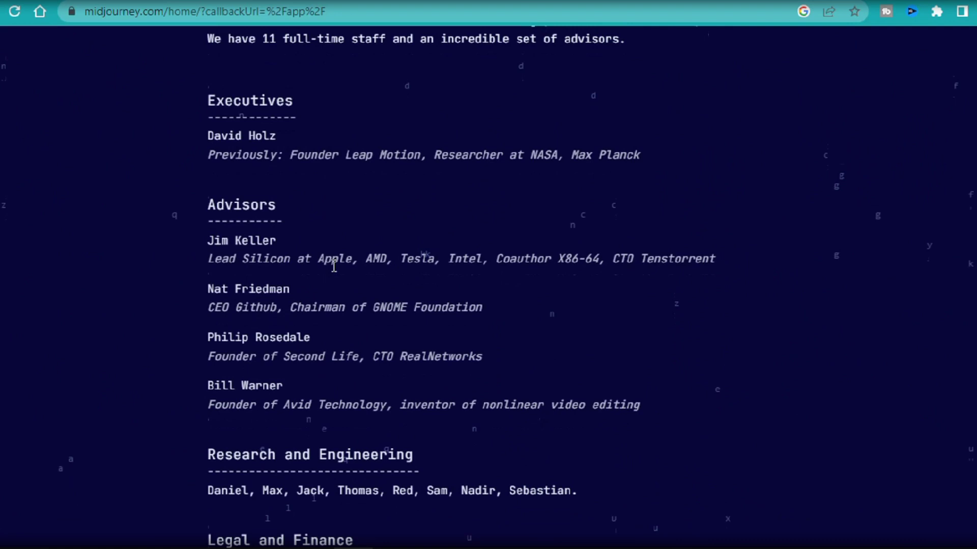
scroll(327, 272, up, 15)
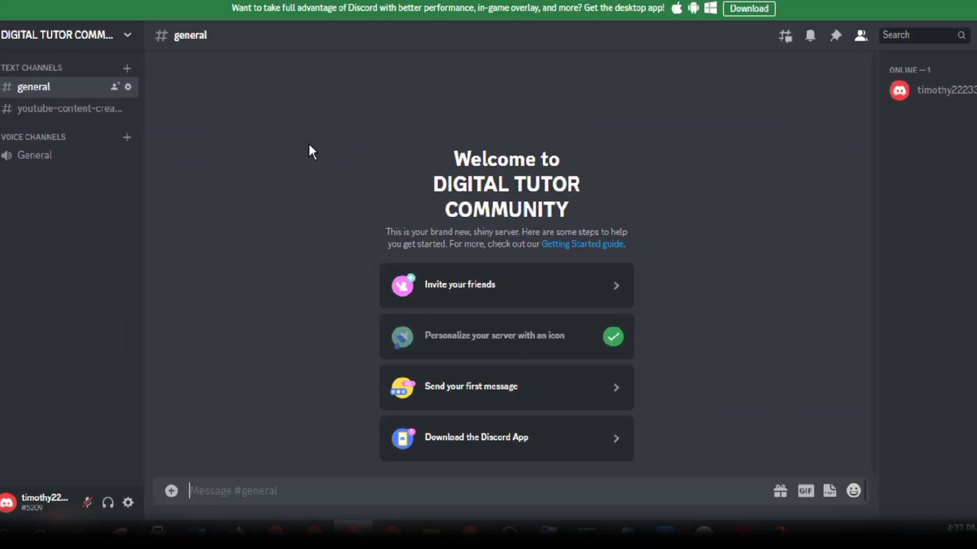
Open the newbies-19 channel of the Midjourney server in Discord and go to its latest messages.
click(26, 138)
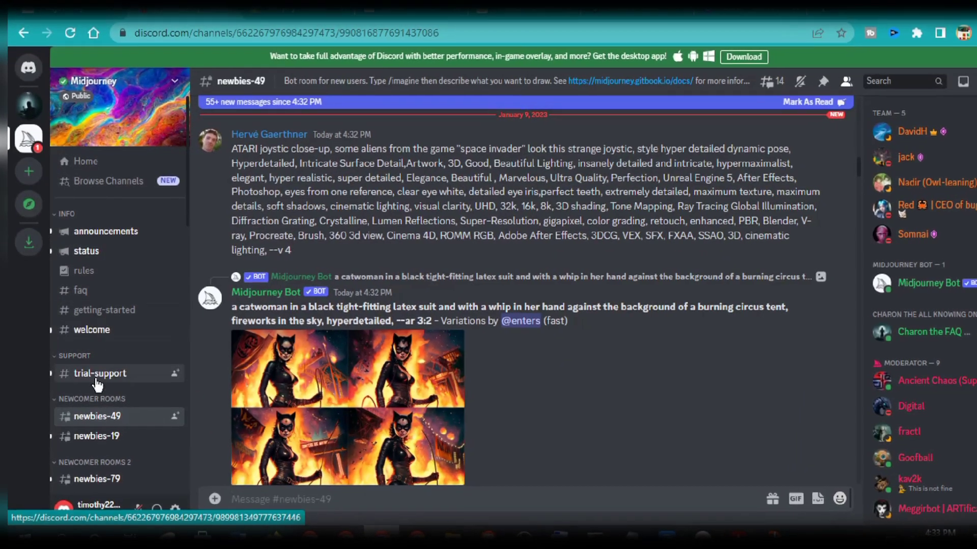
scroll(98, 385, down, 5)
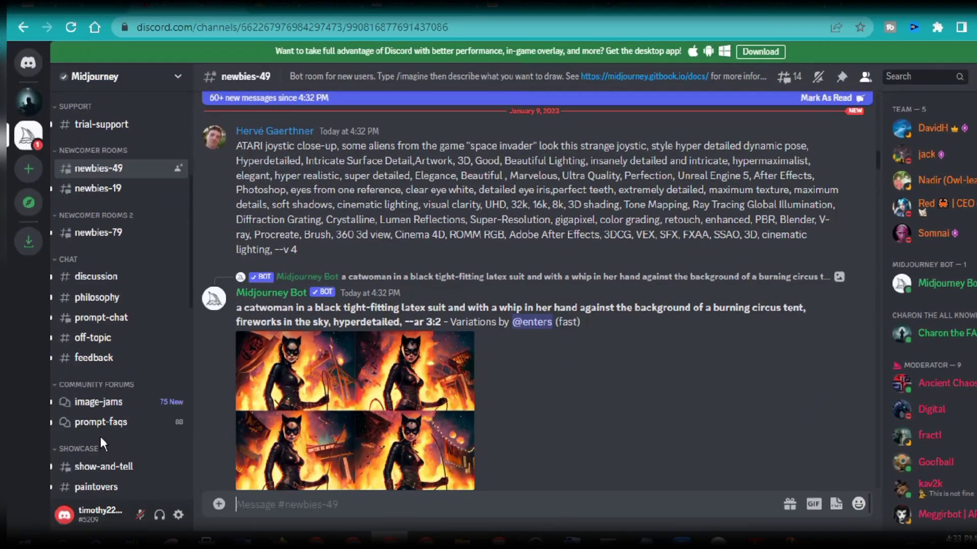
click(96, 216)
click(879, 89)
scroll(763, 187, down, 5)
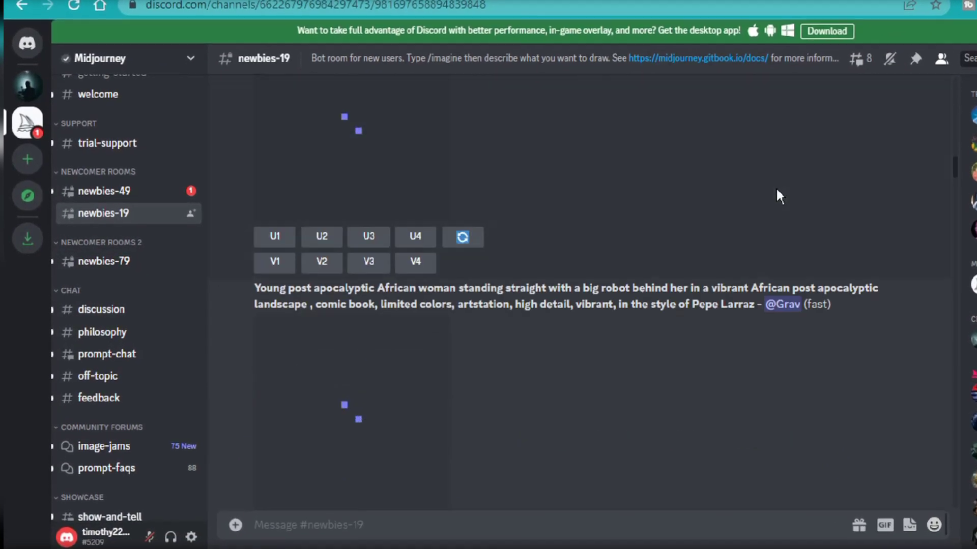
drag(935, 167, 936, 488)
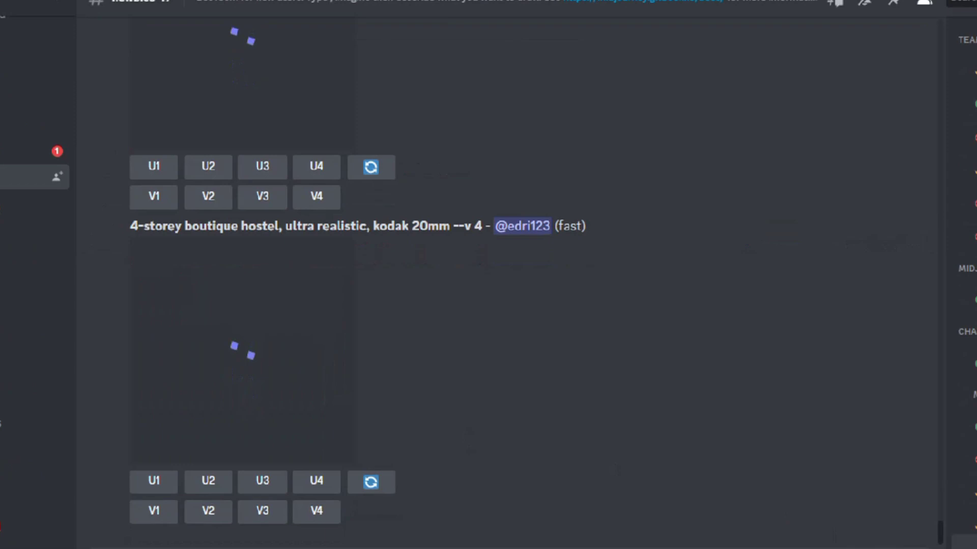
drag(925, 542, 920, 470)
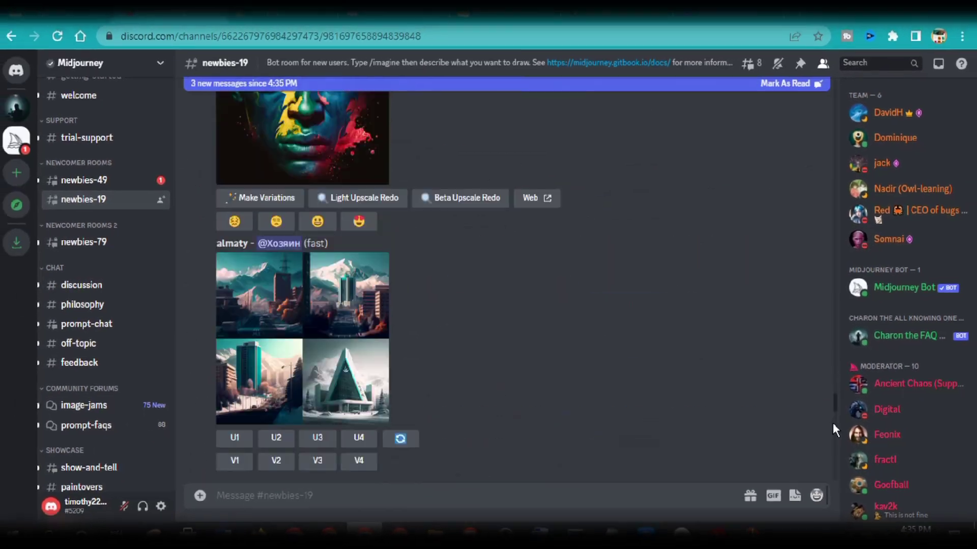
drag(833, 424, 833, 453)
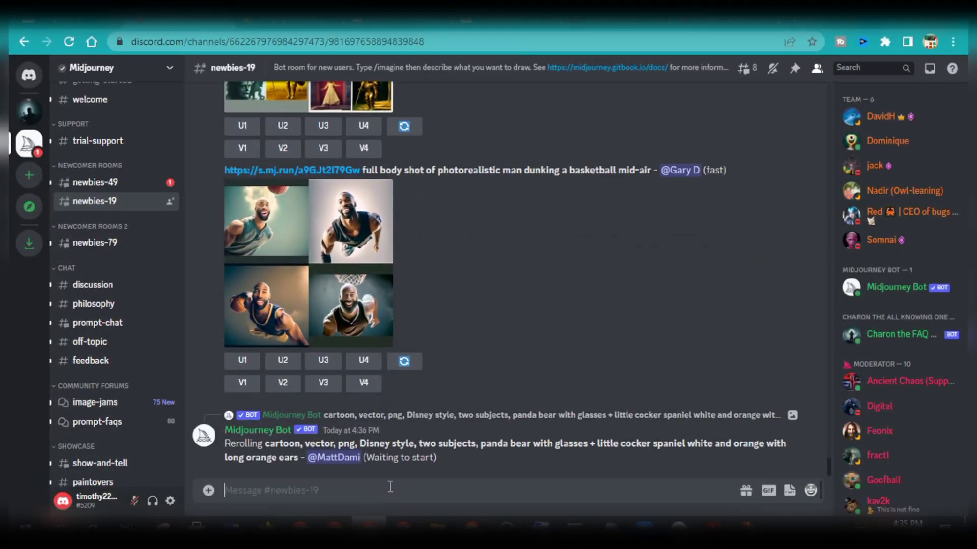
Start an /imagine command in newbies-19 with the prompt "beautiful mordern website, sleek design".
click(390, 487)
text(/)
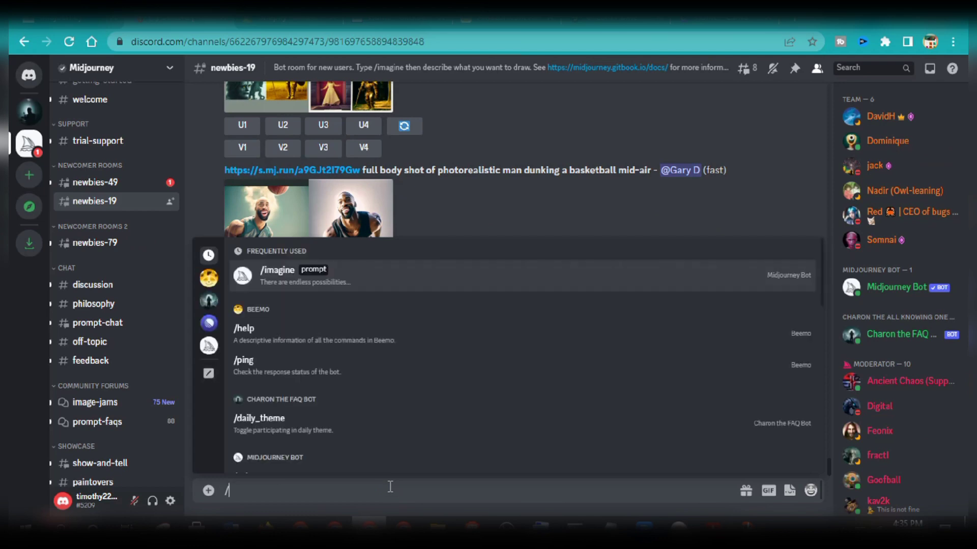
key(Escape)
text(imagine)
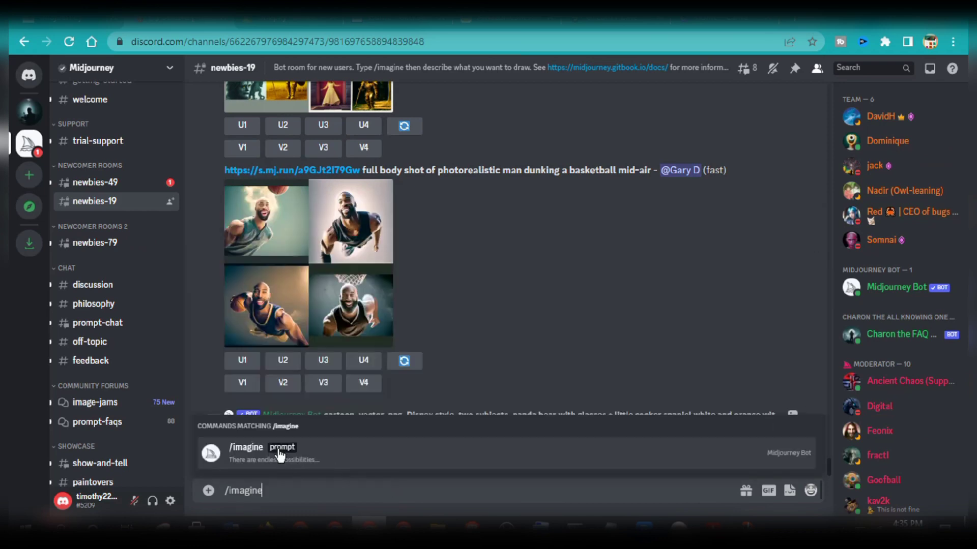
click(279, 453)
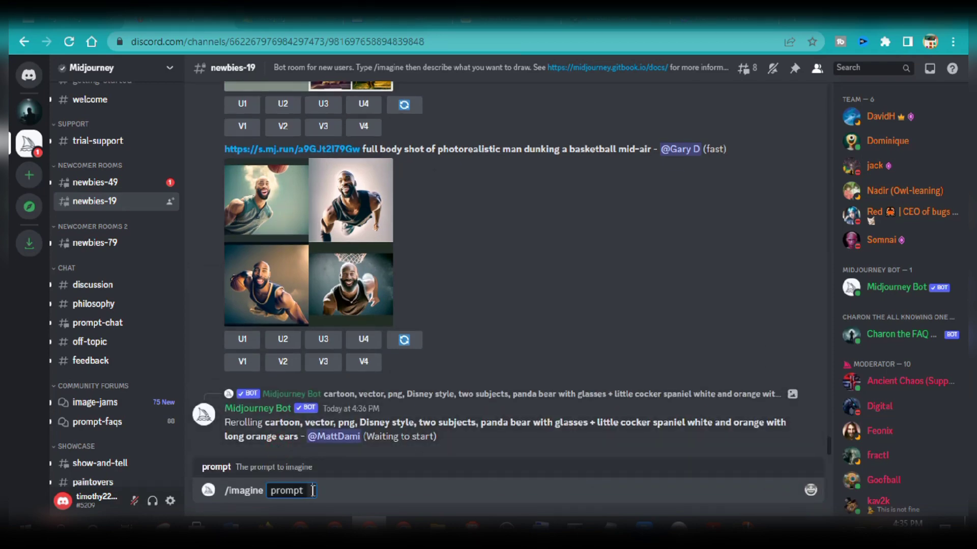
text(beautiful mordern website for kitch, sl)
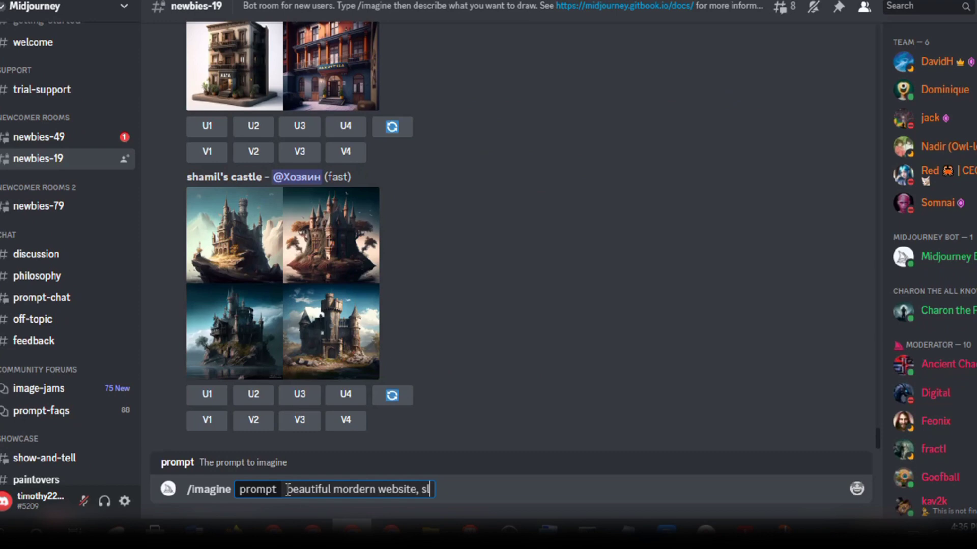
text(eek design)
Insert "for kitchen equipments and cooking utensils" after "website" in the prompt.
click(416, 491)
text(for kitch)
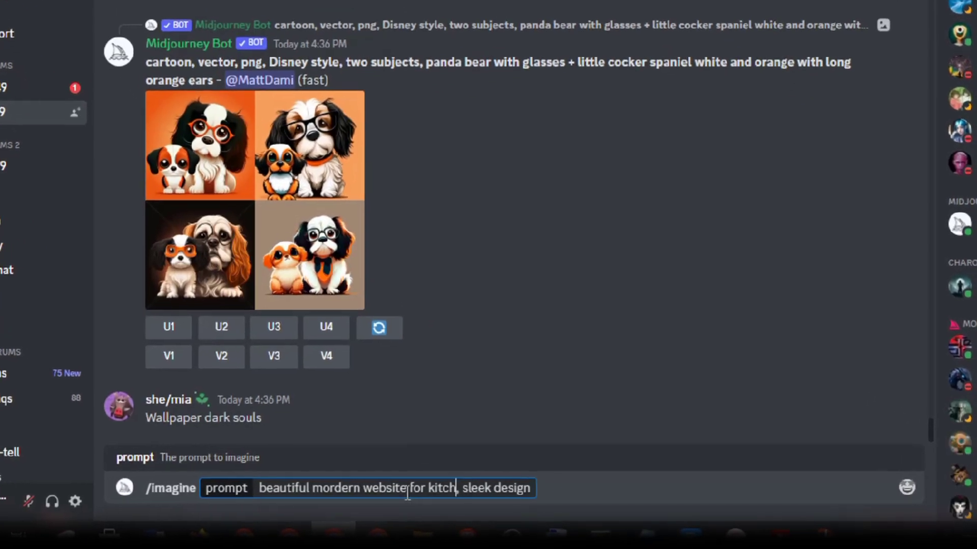
text(en equipments and cooking utens)
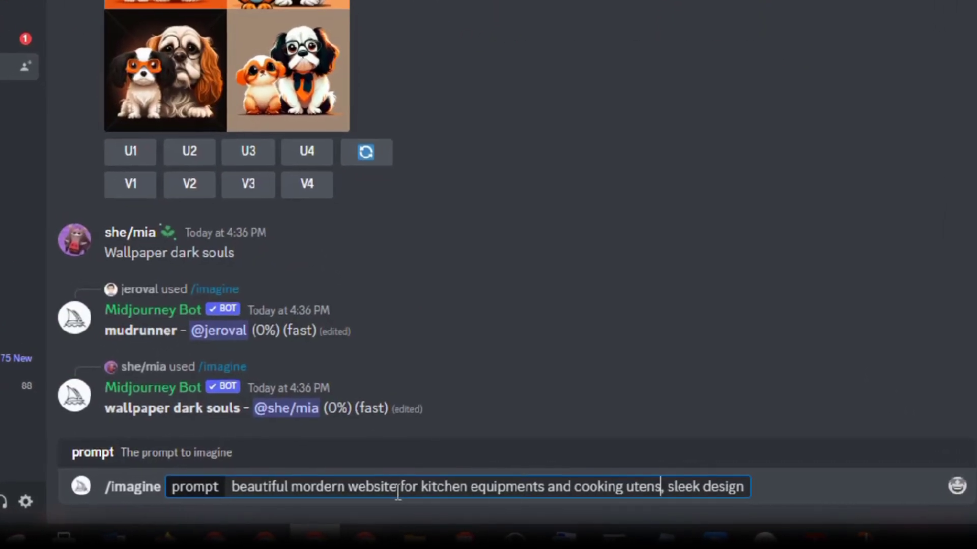
text(ils)
Append ", ui, ux, ui/ux,--v 4, --stylize 500" to the prompt and submit it to the Midjourney Bot.
click(763, 487)
text(, ui, ux, ui/ux)
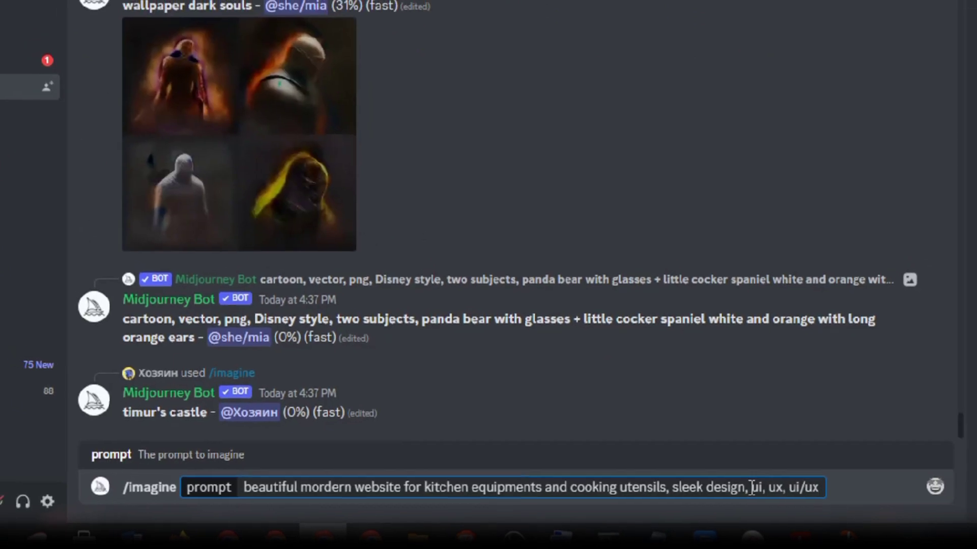
text(,--v 4, --s)
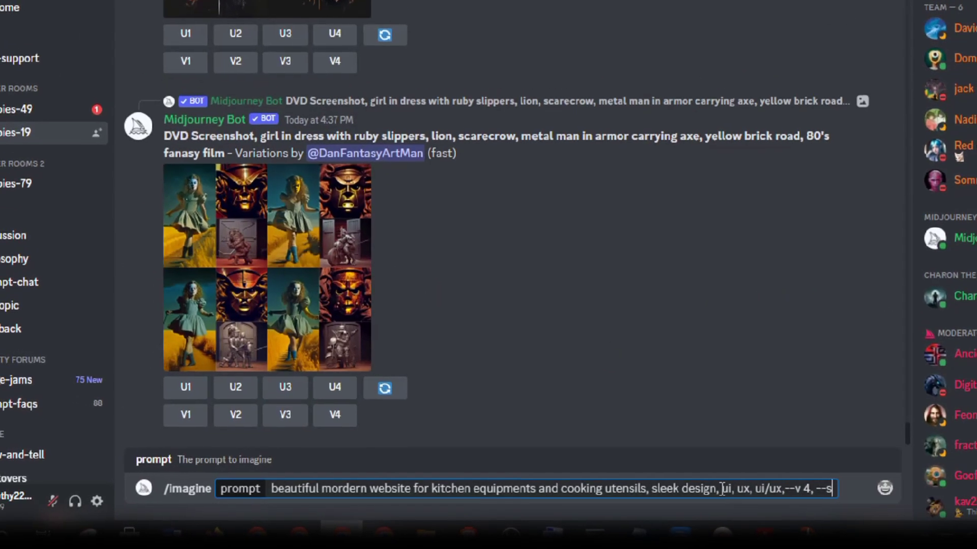
text(tylize 500)
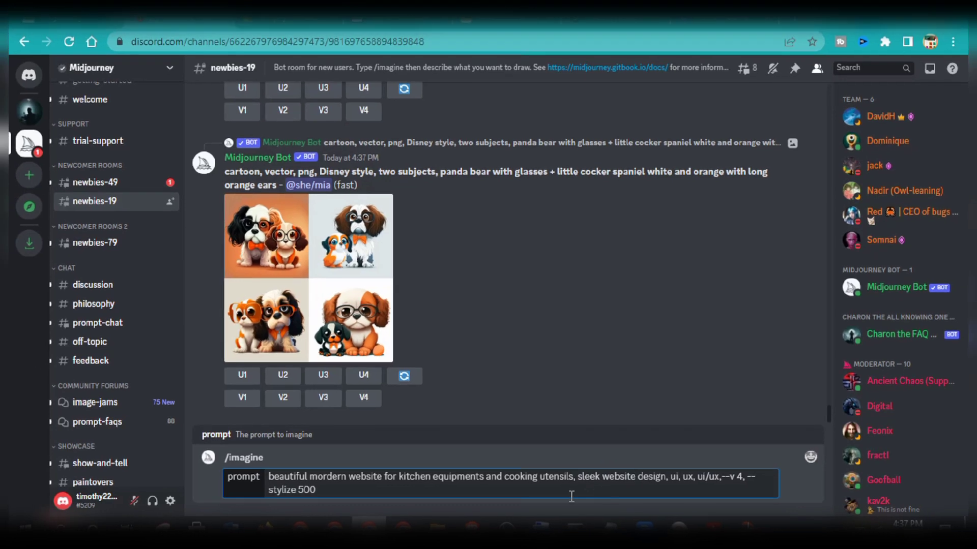
key(Return)
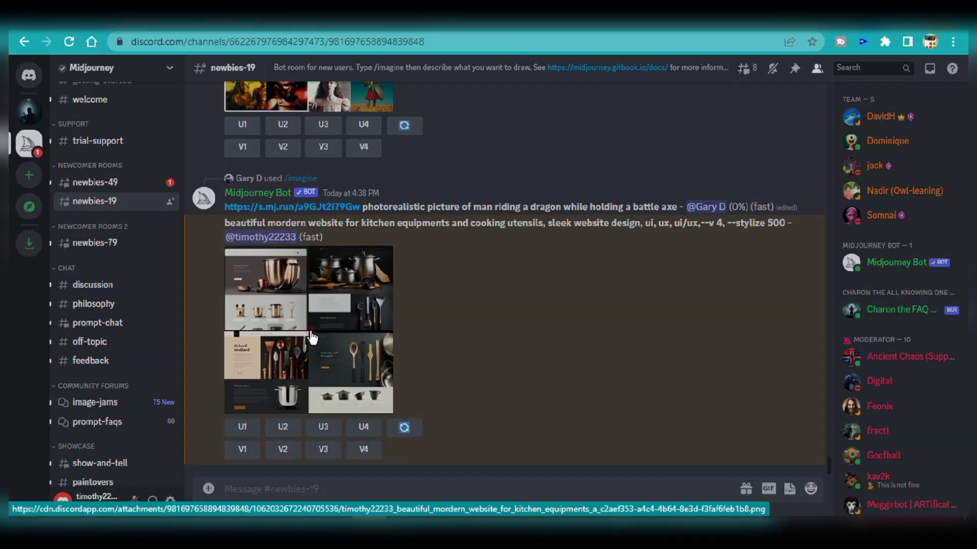
Enlarge the generated kitchen website concepts, open the image in the browser, and examine the four designs.
click(312, 338)
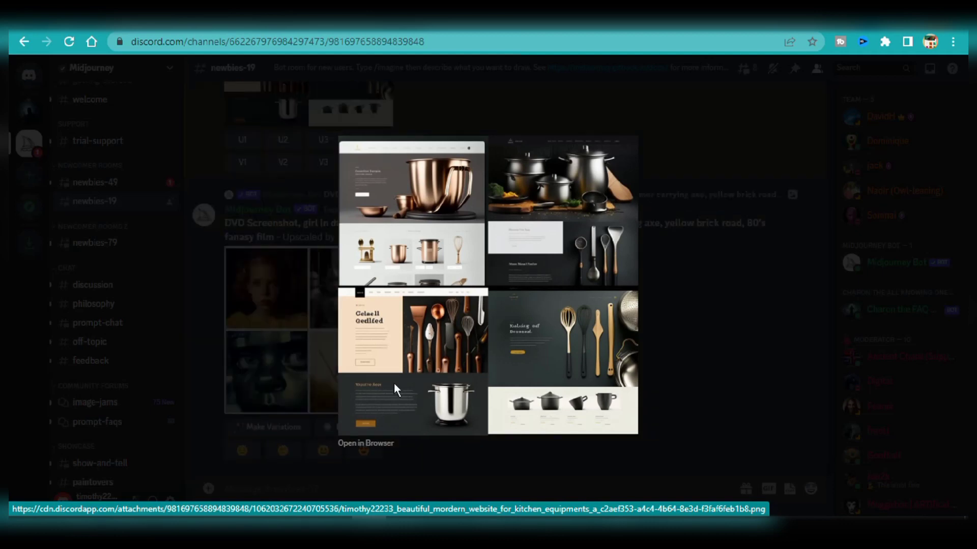
click(367, 444)
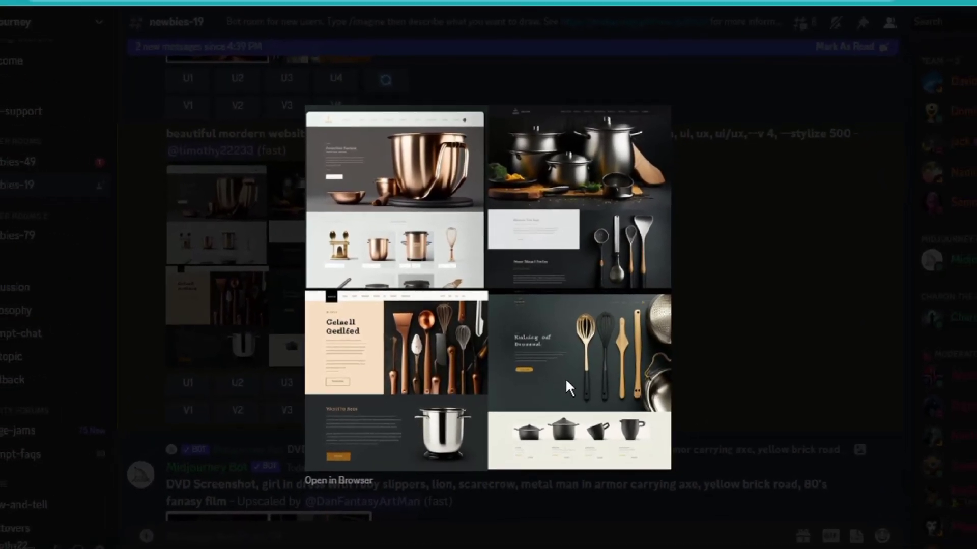
click(280, 328)
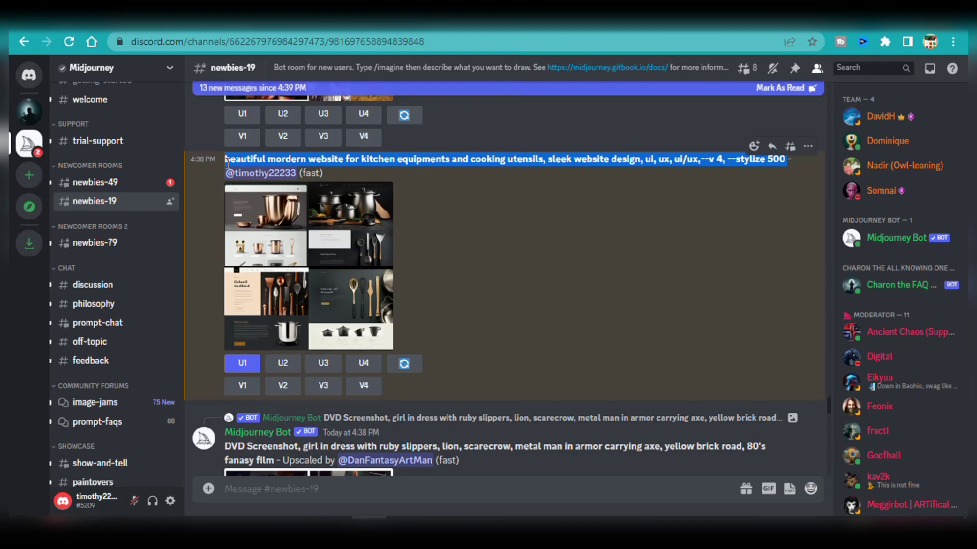
Copy the kitchen website prompt from the bot's message and preview the upscaled copper cookware design.
right_click(256, 156)
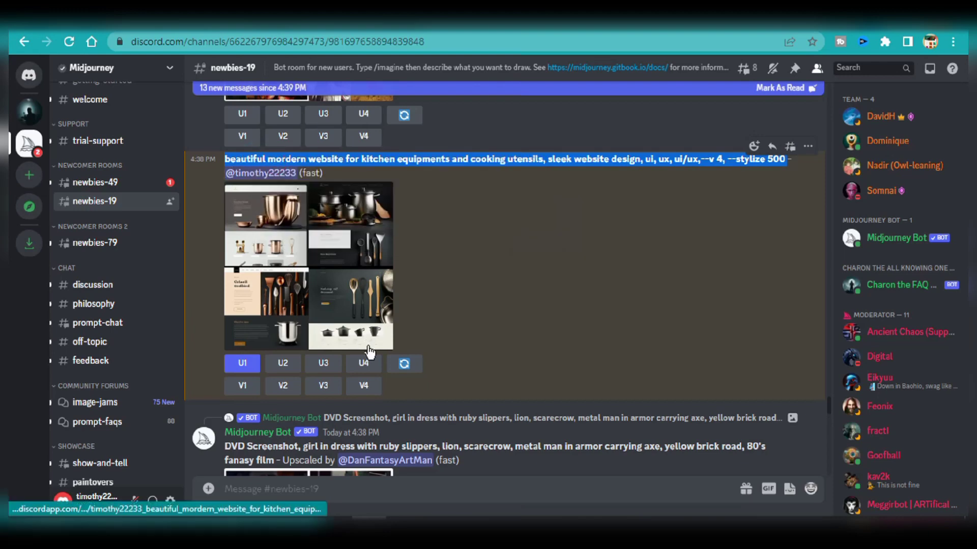
click(323, 331)
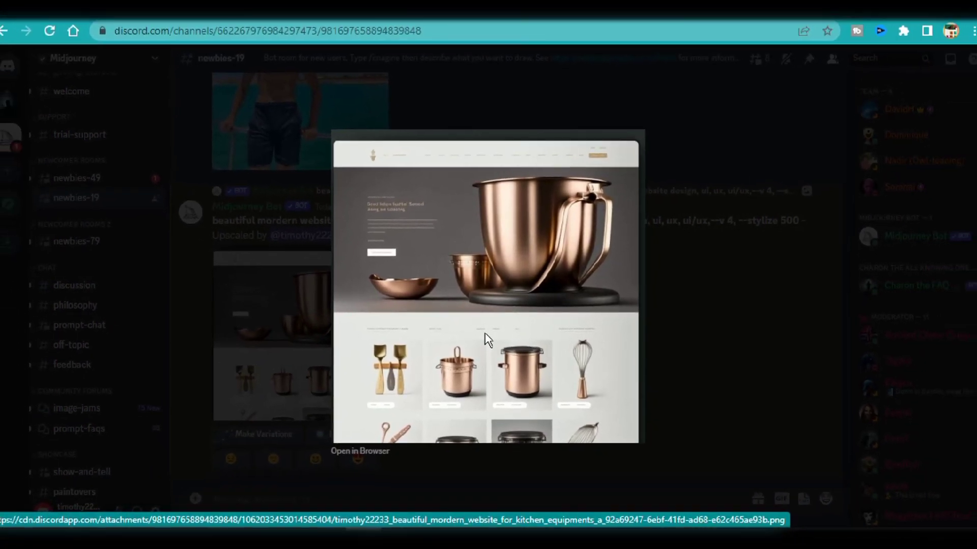
click(383, 430)
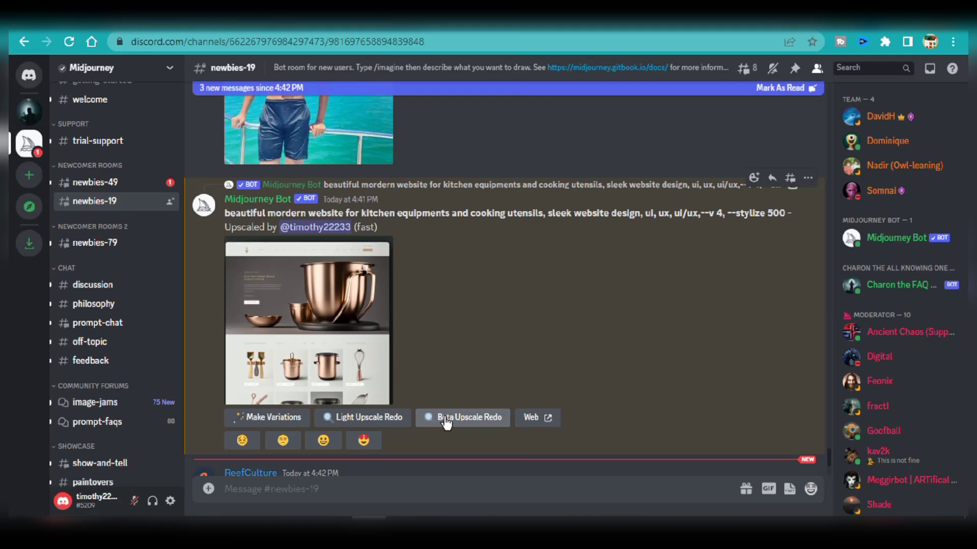
Start a new /imagine command in newbies-19 and paste the copied kitchen website prompt into it.
scroll(446, 422, down, 7)
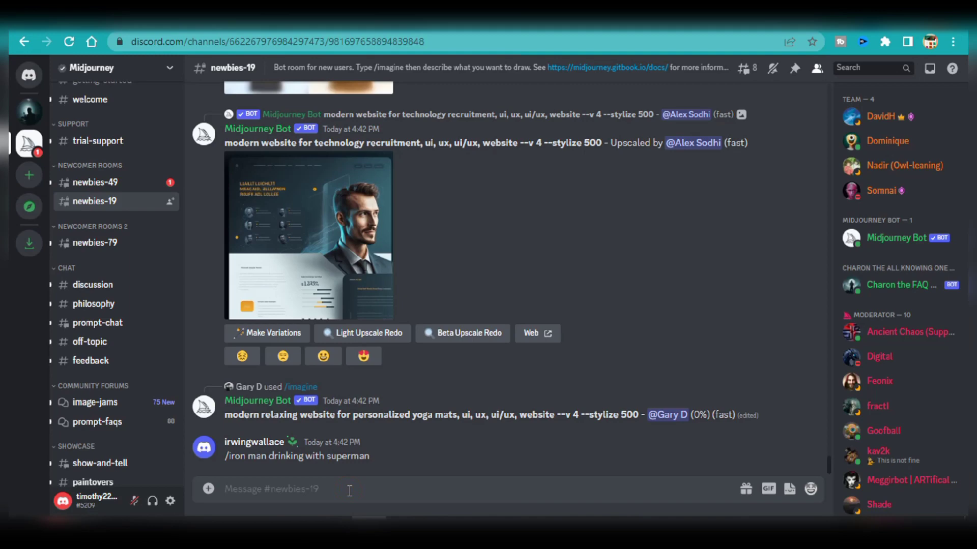
click(349, 490)
text(/iimag)
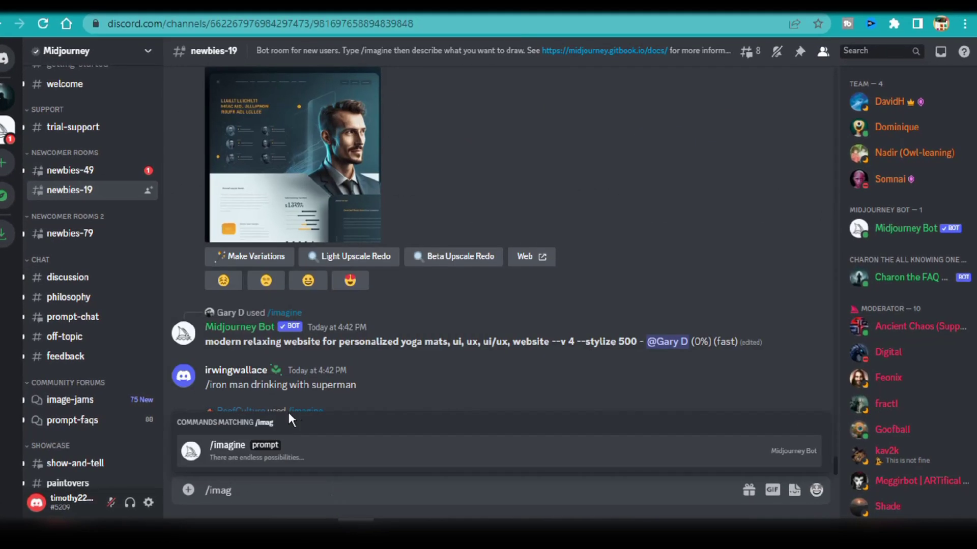
click(285, 448)
text(beautiful mordern website for kitchen equipments and cooking utensils, sleek website design, ui, ux, ui/ux,--v 4, --stylize 500)
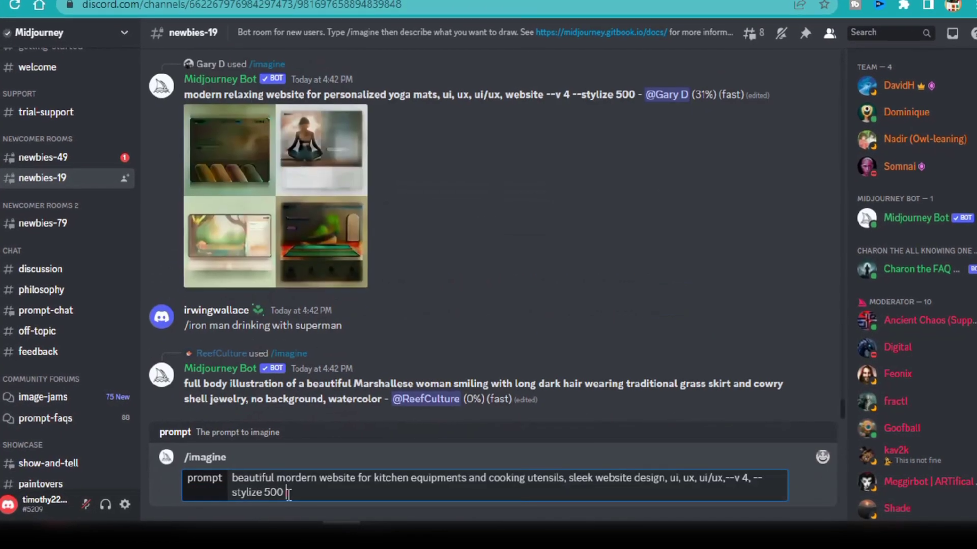
Replace the "stylize 500" parameter in the prompt with "ar 3:2" and insert "premium" before "kitchen equipments".
drag(291, 525, 627, 515)
drag(625, 482, 764, 480)
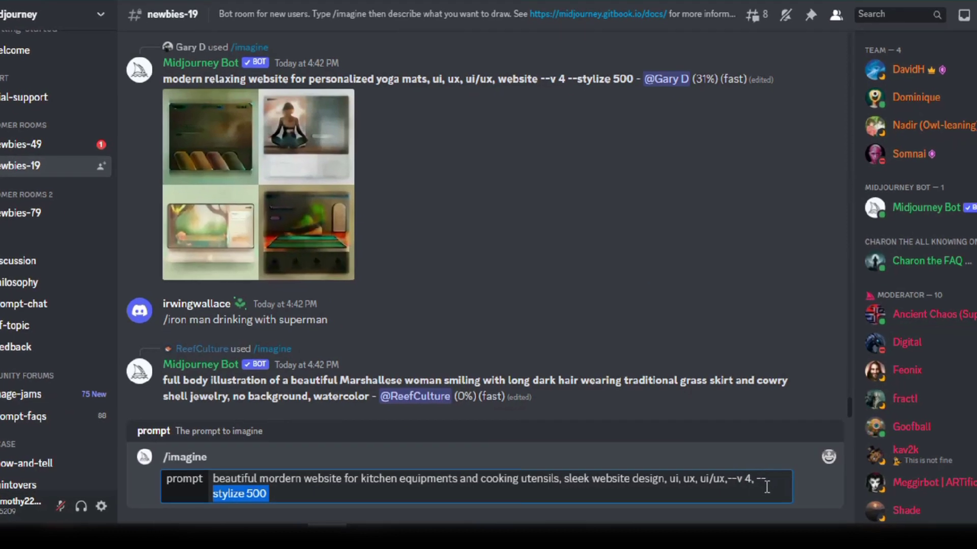
key(BackSpace)
text(ar)
text( 3:)
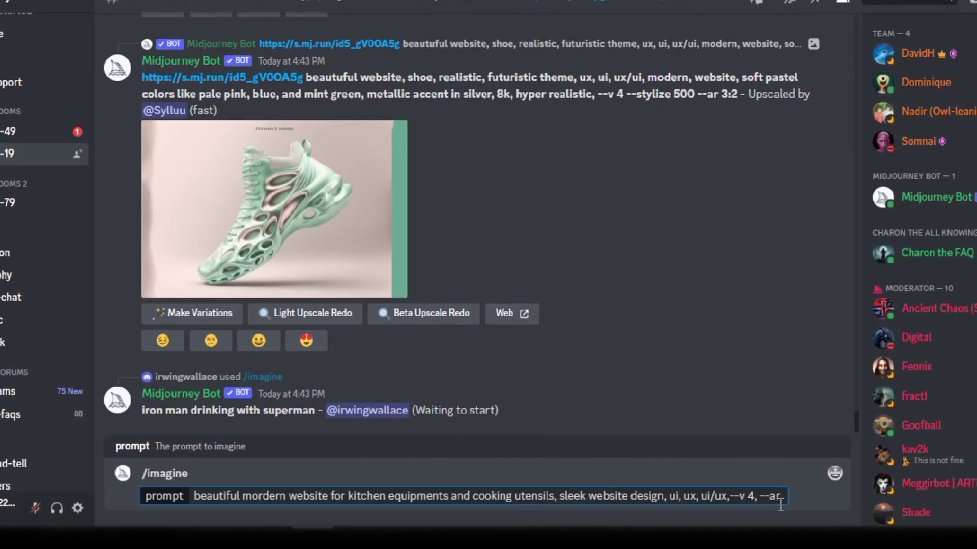
text(2)
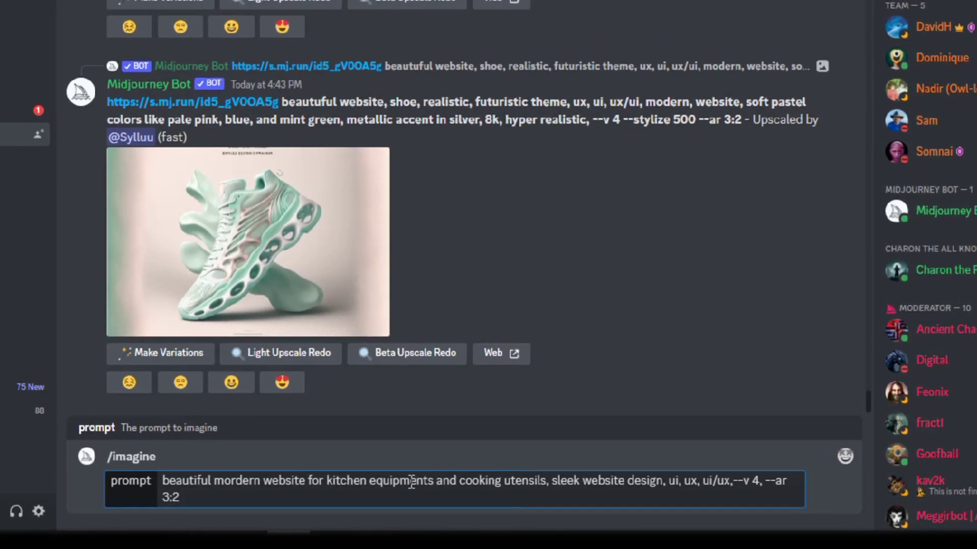
click(328, 483)
text(premium)
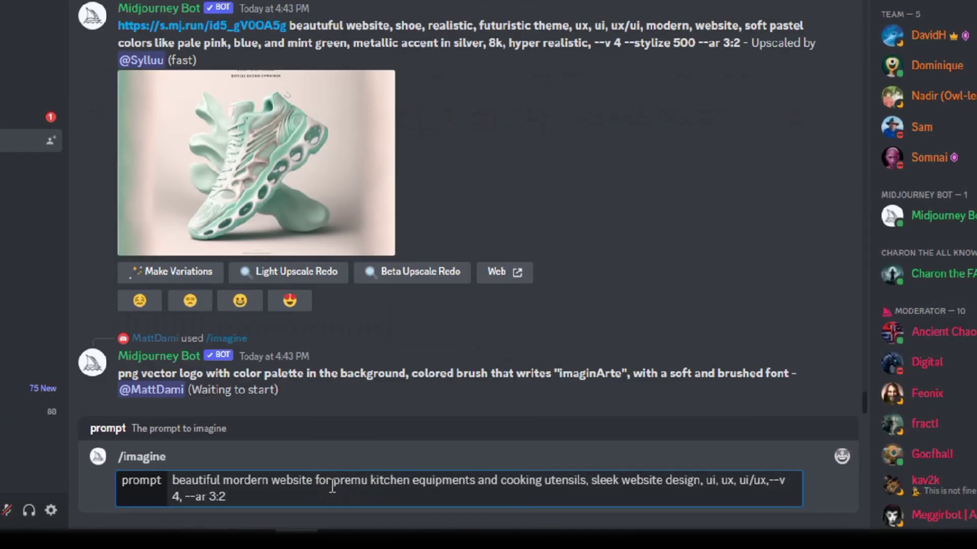
Replace "sleek website design" in the prompt with "skyblue, white, yellow, pink colors".
double_click(618, 480)
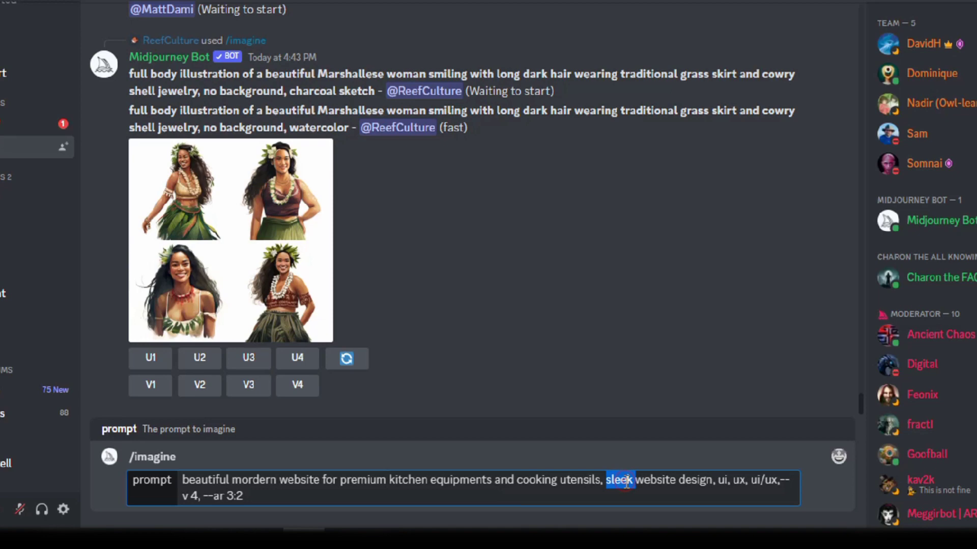
double_click(683, 481)
shift+click(607, 480)
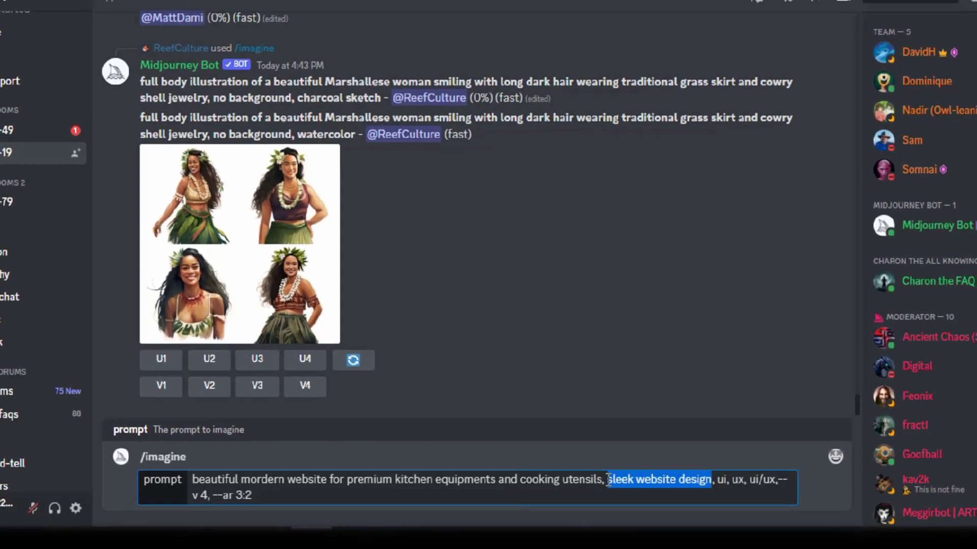
text(skyblue)
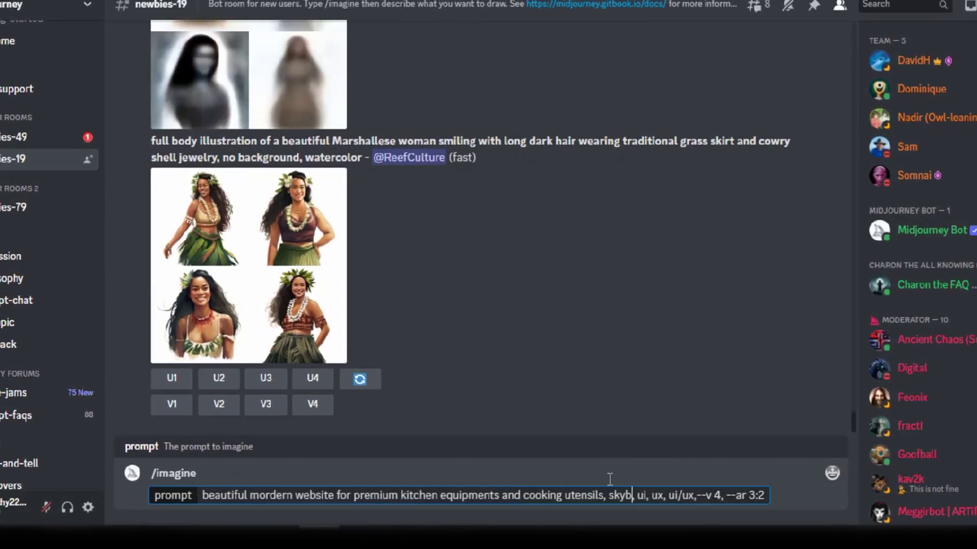
text(, )
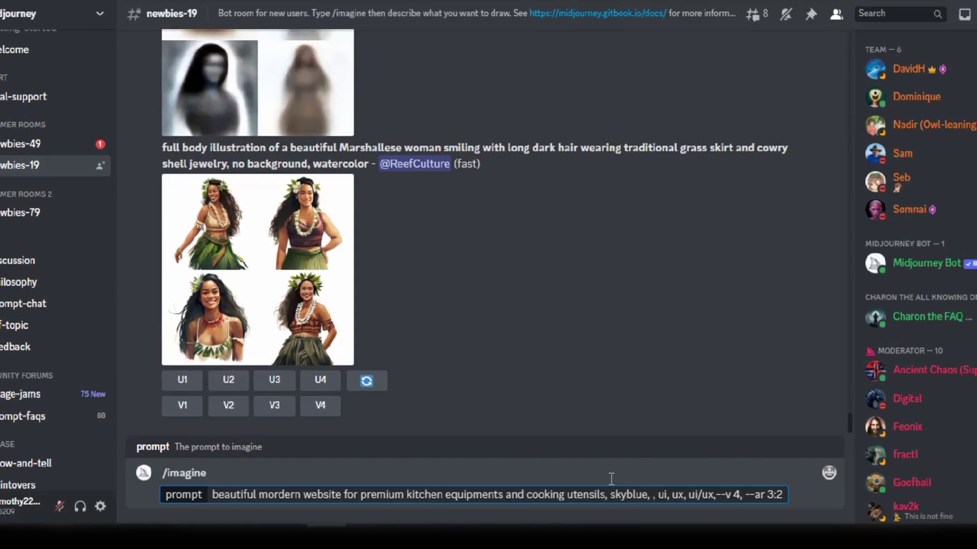
text(white, y)
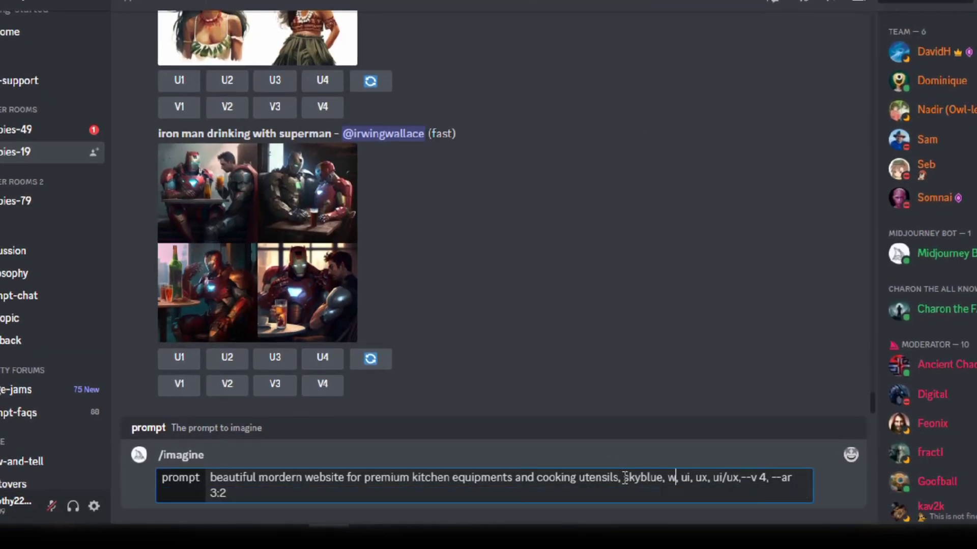
text(ellow, pink)
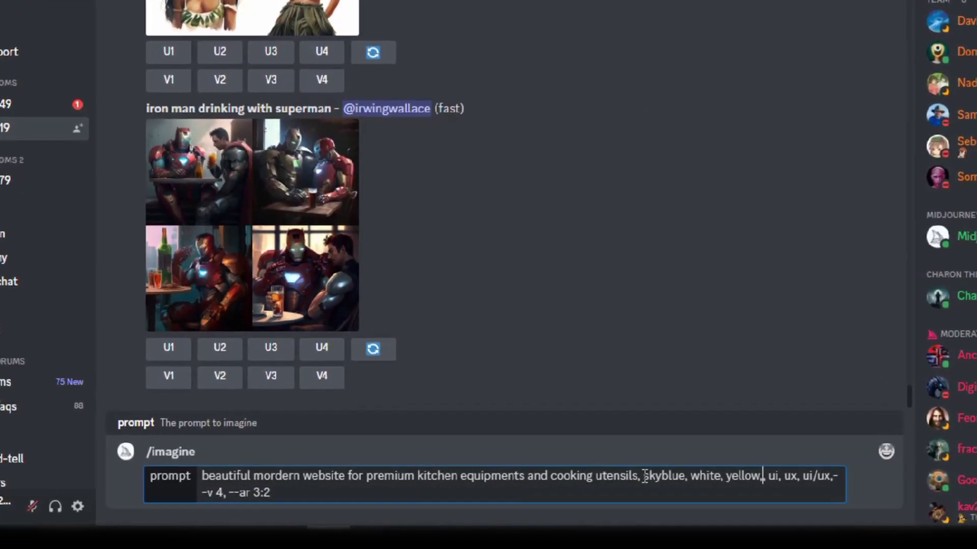
text( colors,)
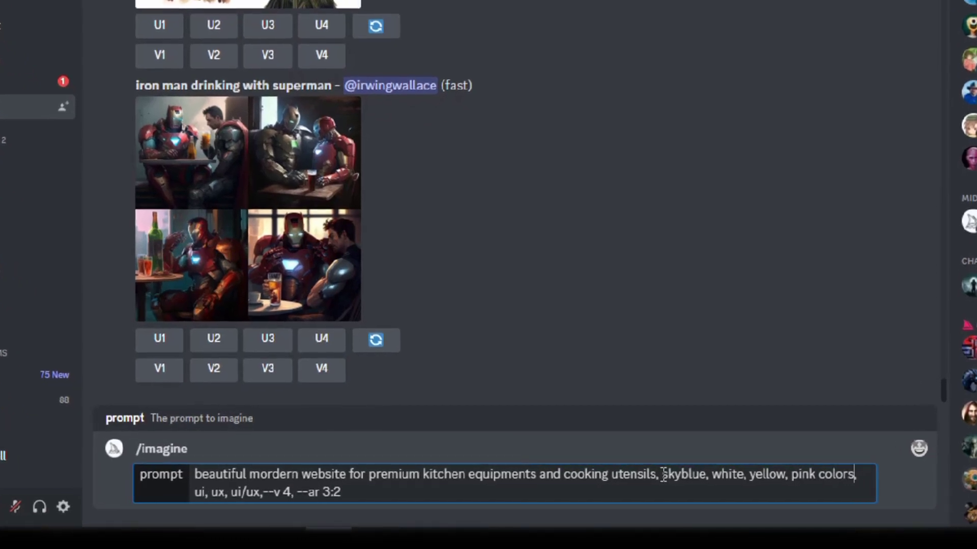
Remove the space before "--ar 3:2" in the prompt and submit it to the Midjourney Bot.
click(351, 493)
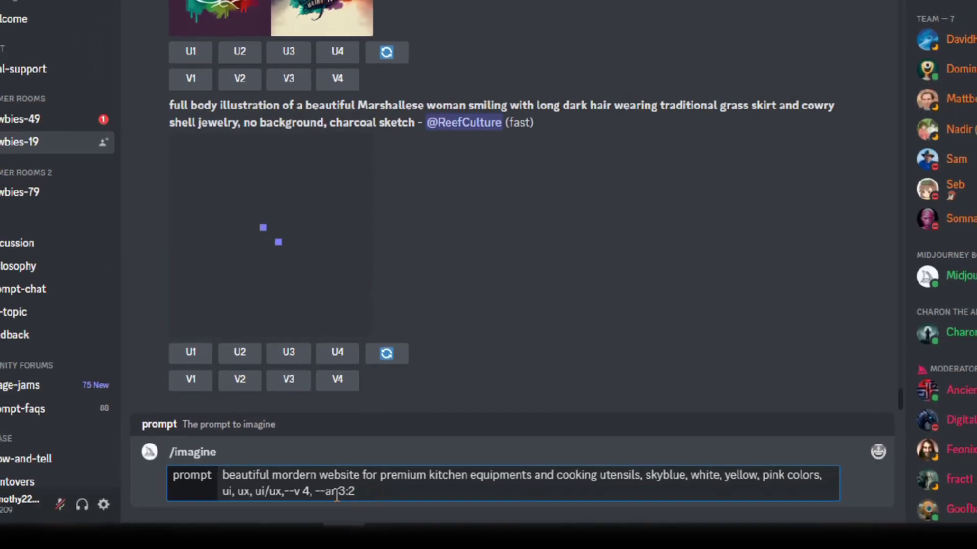
click(310, 493)
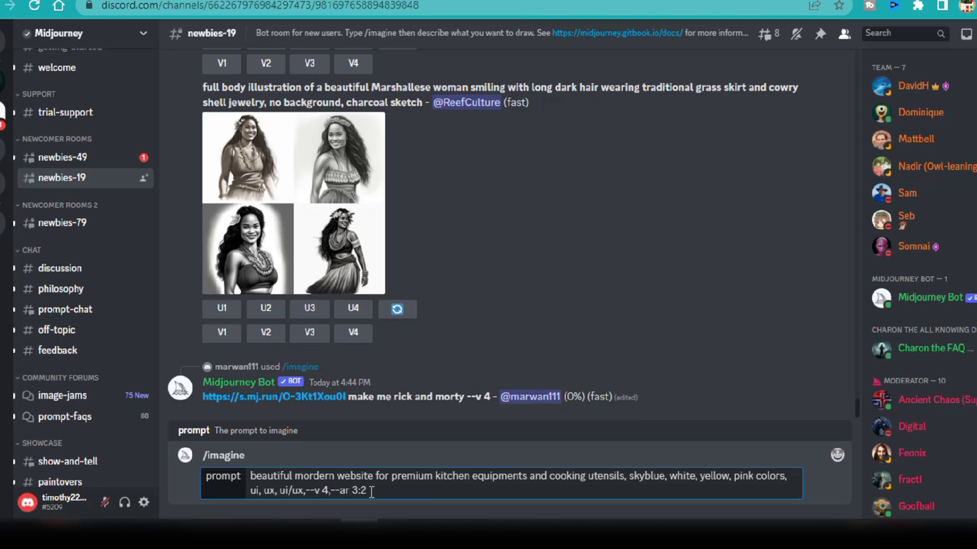
key(Return)
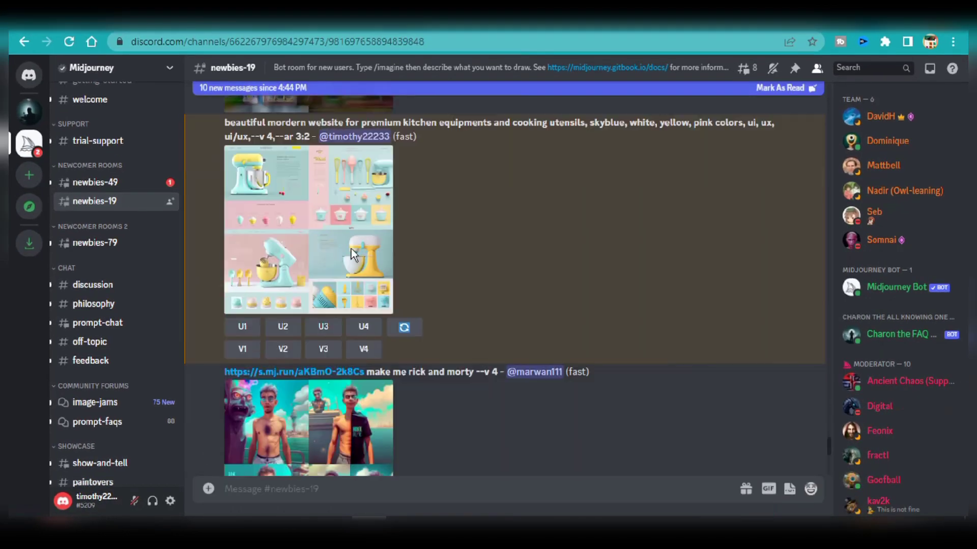
Enlarge the generated pastel kitchen website concepts, open the image in the browser, and examine the designs up close.
click(277, 193)
click(383, 384)
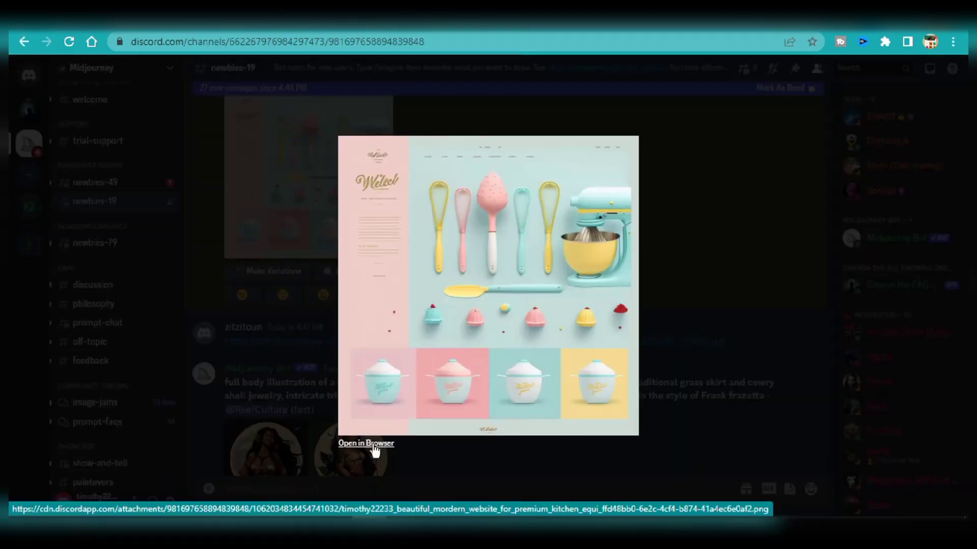
click(366, 443)
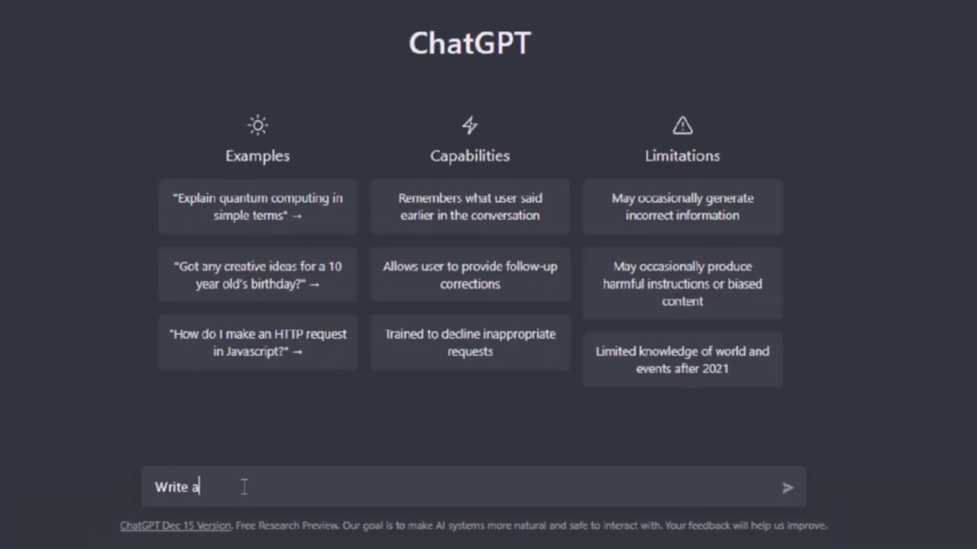
Ask ChatGPT to "Write a landing page website copy for the sales of high quality kitchen equipment", correcting "equipments" to "equipment" before sending.
text(landing page website copy for the sales of high quality kitchen equipments)
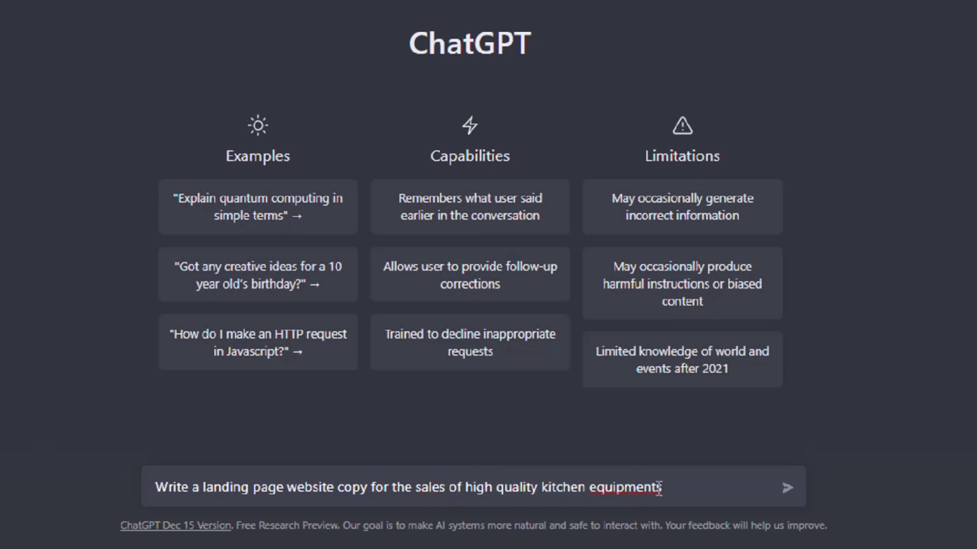
right_click(658, 487)
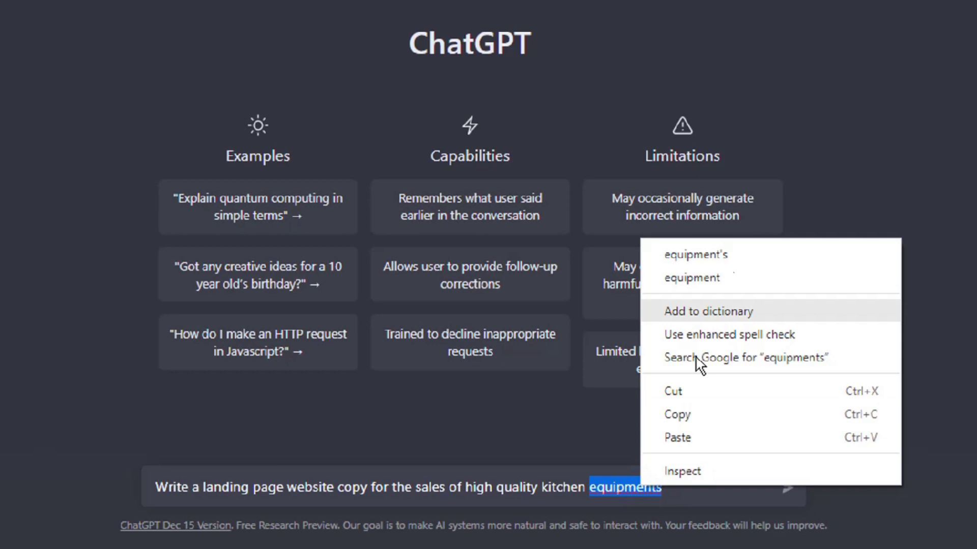
click(666, 279)
click(787, 489)
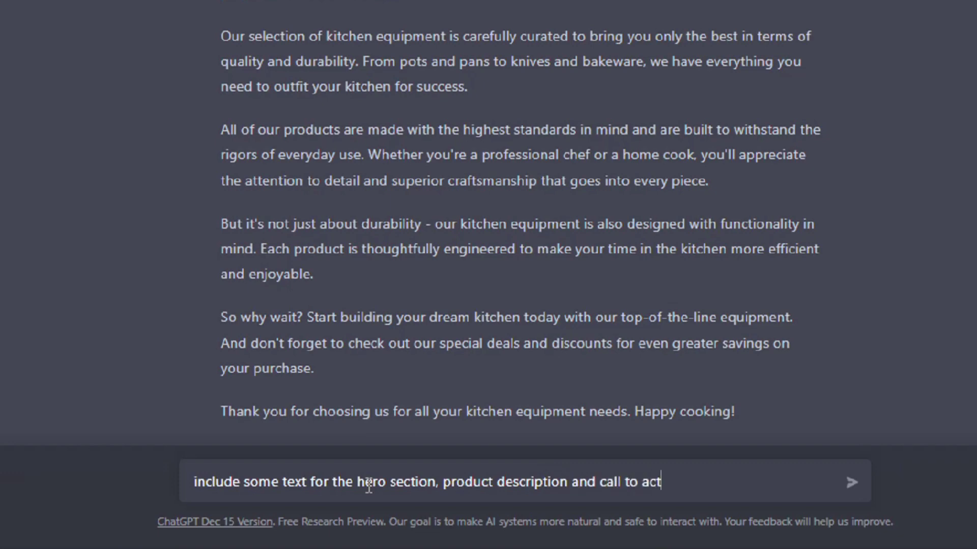
Ask ChatGPT to "include some text for the hero section, product description and call to action" and read through both replies.
text(ion)
key(Return)
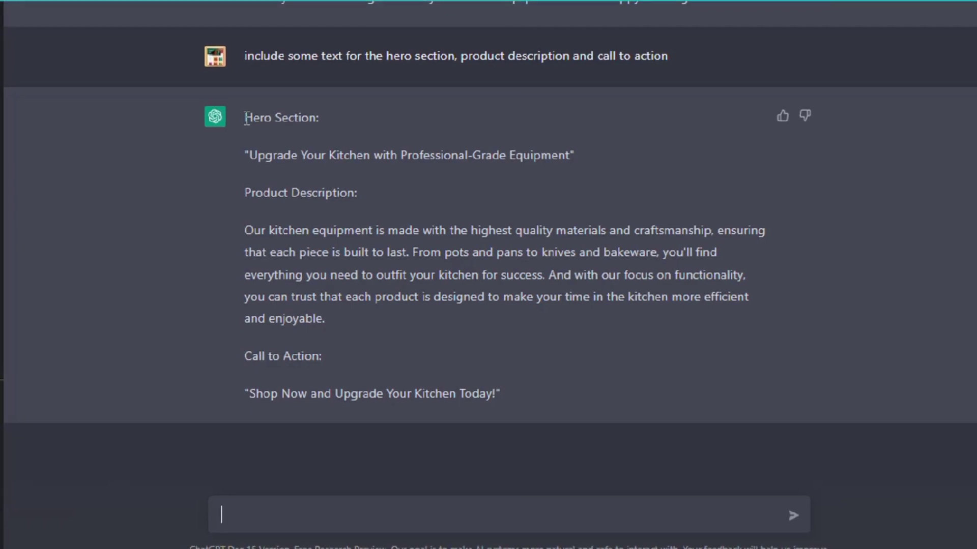
scroll(457, 231, up, 10)
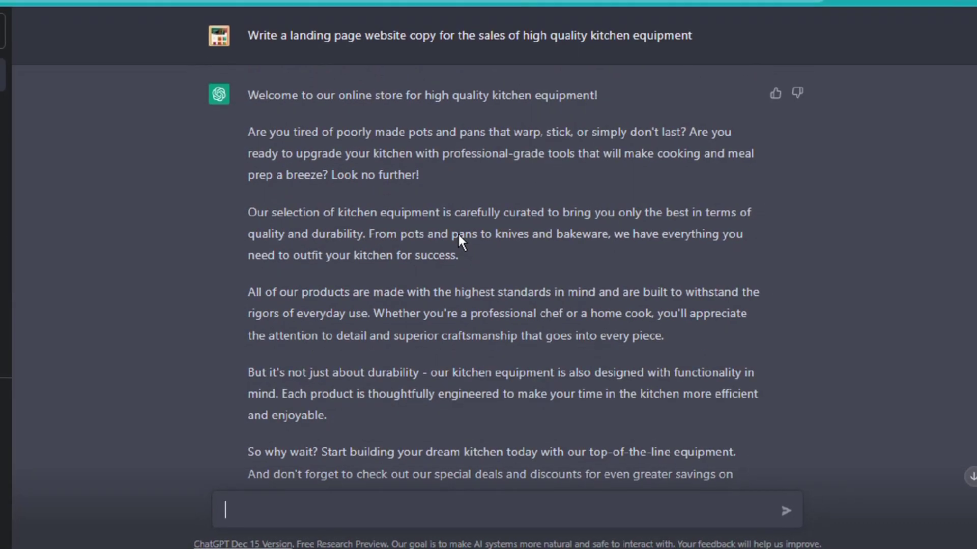
scroll(458, 234, down, 4)
scroll(459, 234, up, 4)
scroll(459, 236, down, 2)
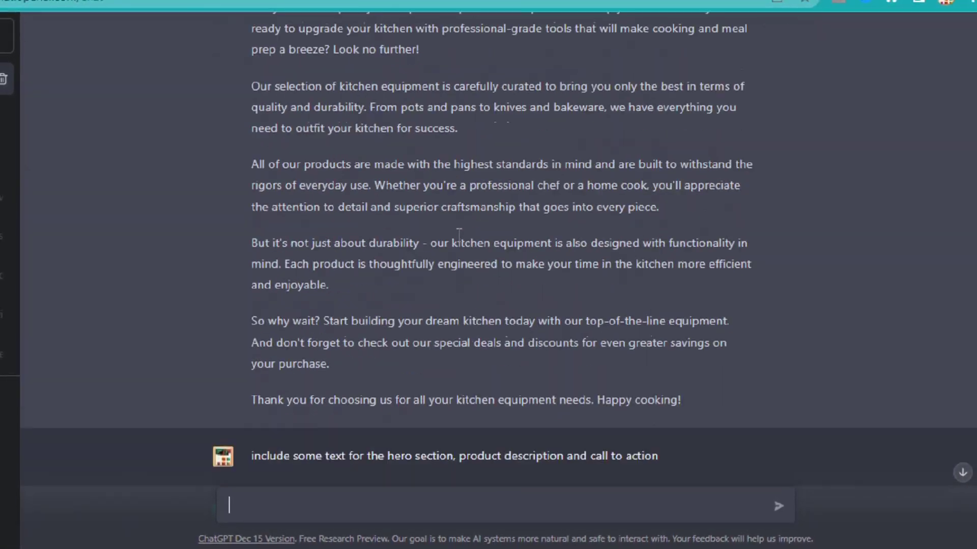
scroll(458, 234, down, 8)
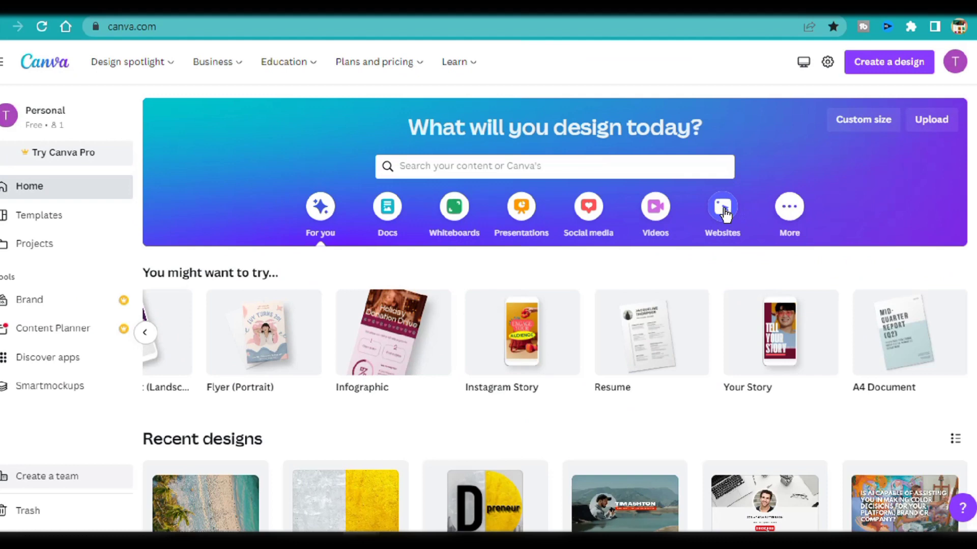
Switch to Canva and browse the website design types for a blank design.
click(725, 213)
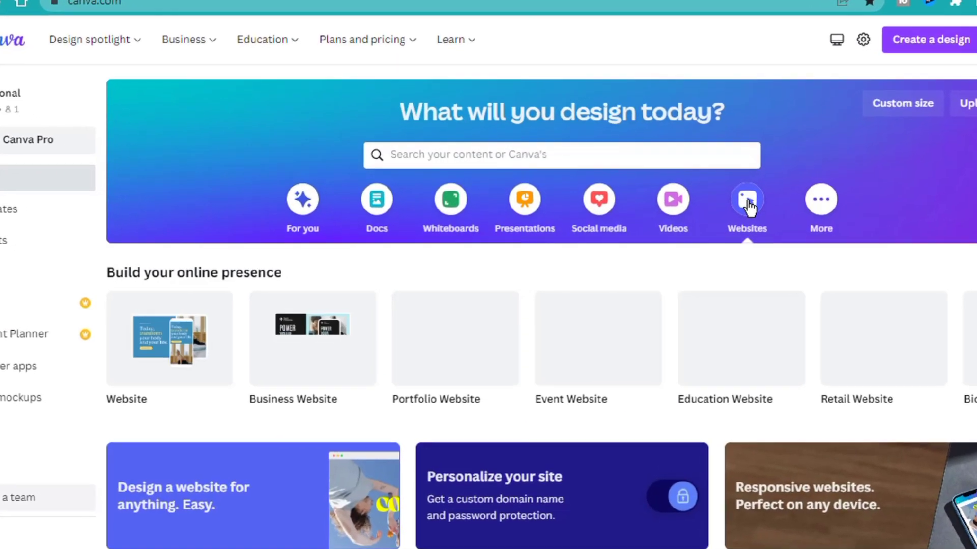
mouse_move(327, 352)
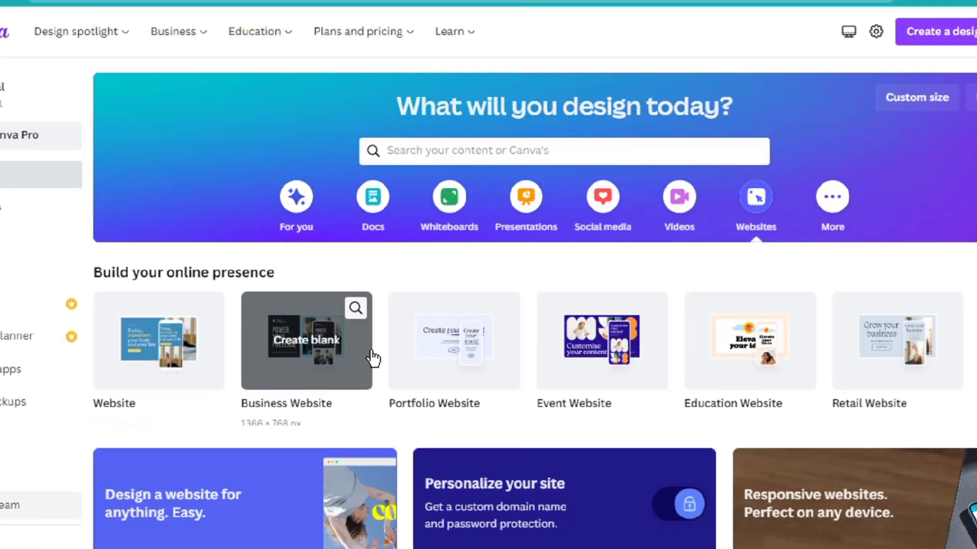
mouse_move(404, 352)
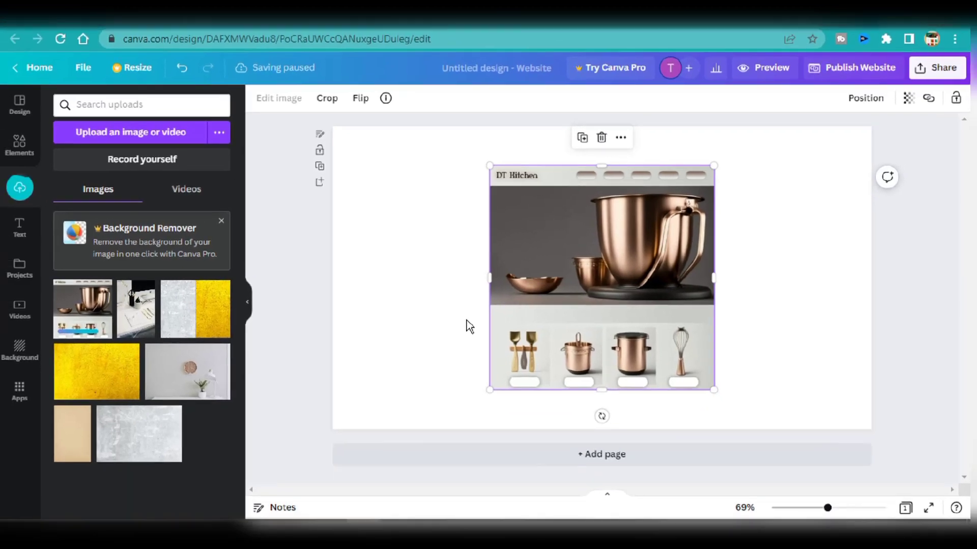
Enlarge the uploaded DT Kitchen image to the full page height and center it on the blank website page.
drag(493, 389, 402, 444)
drag(596, 324, 626, 285)
drag(748, 428, 747, 425)
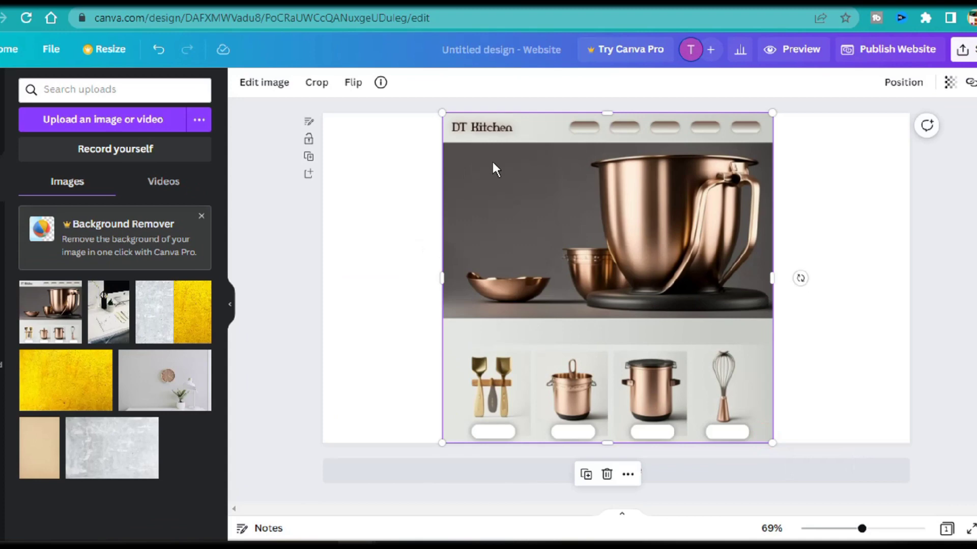
click(840, 308)
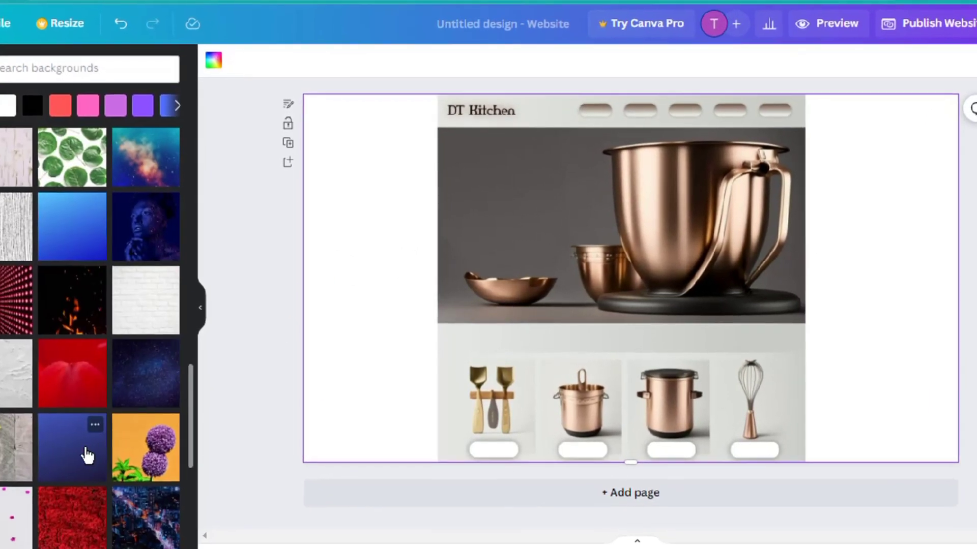
Apply the blue gradient background to the page and recolor it with the darkest brown from the kitchen image's photo colors.
click(88, 455)
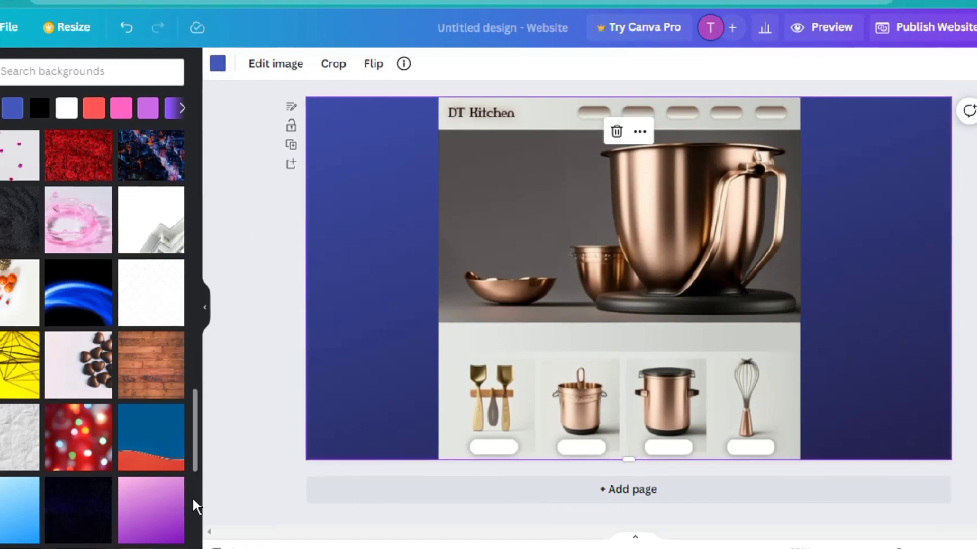
click(218, 64)
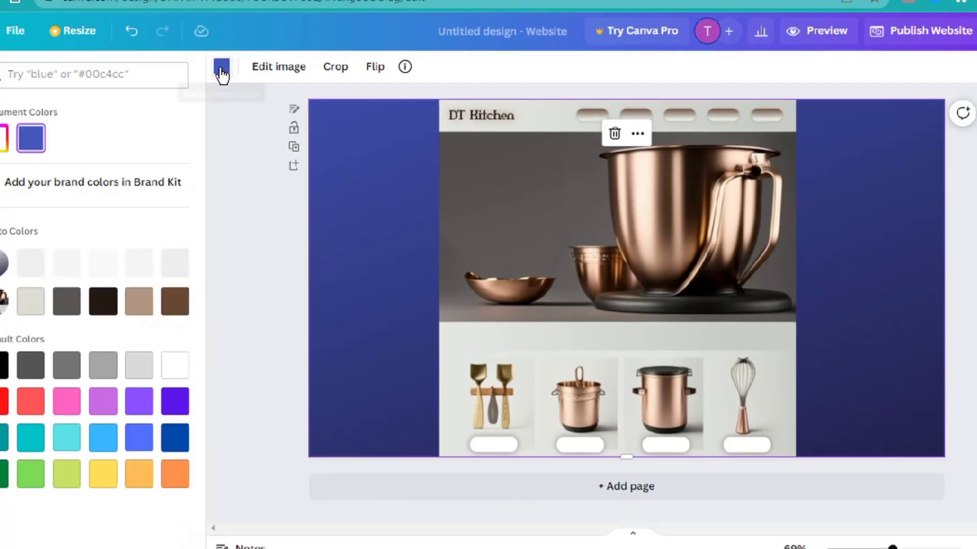
click(80, 301)
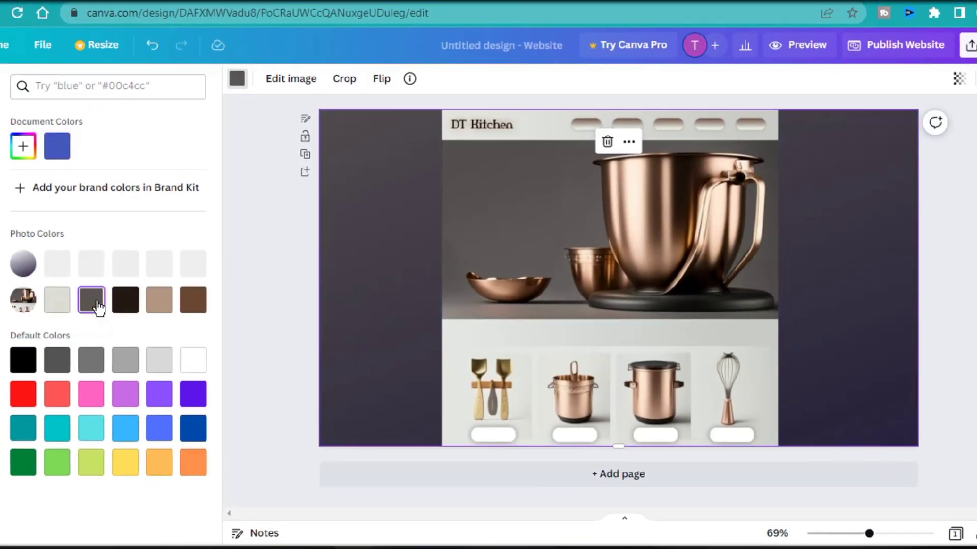
click(149, 302)
click(115, 301)
click(575, 178)
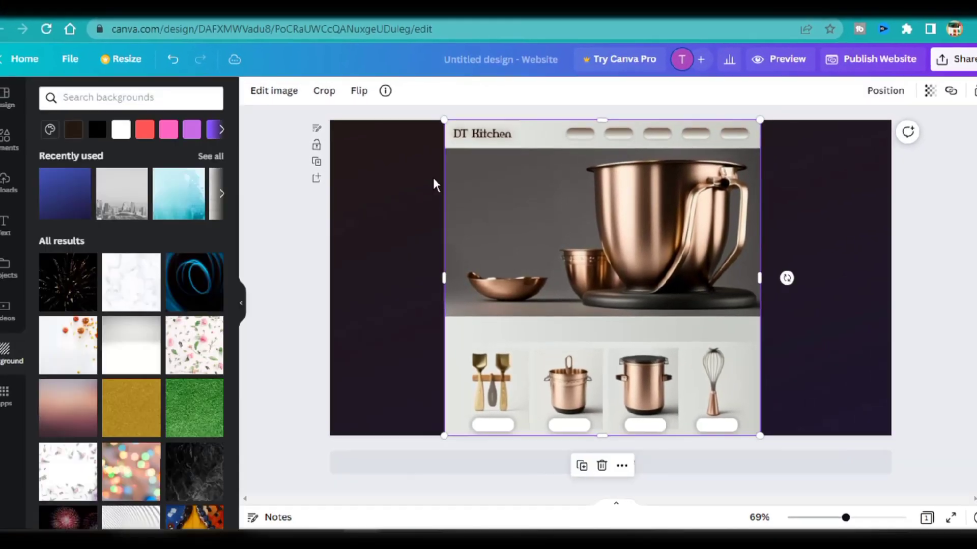
click(373, 139)
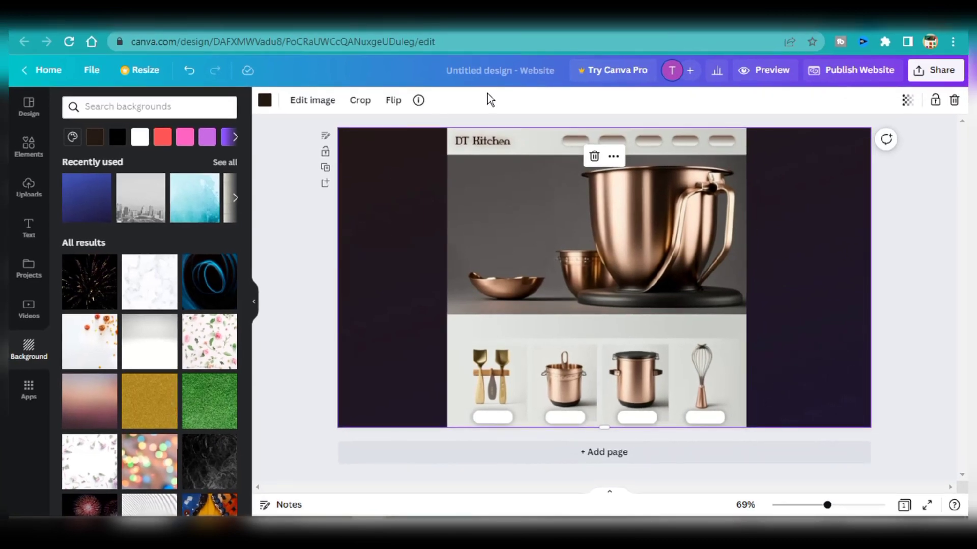
Add a text box with the two "Our selection of kitchen equipment" paragraphs copied from the landing page document, shrunk to fit the hero image's empty area.
click(20, 227)
click(122, 136)
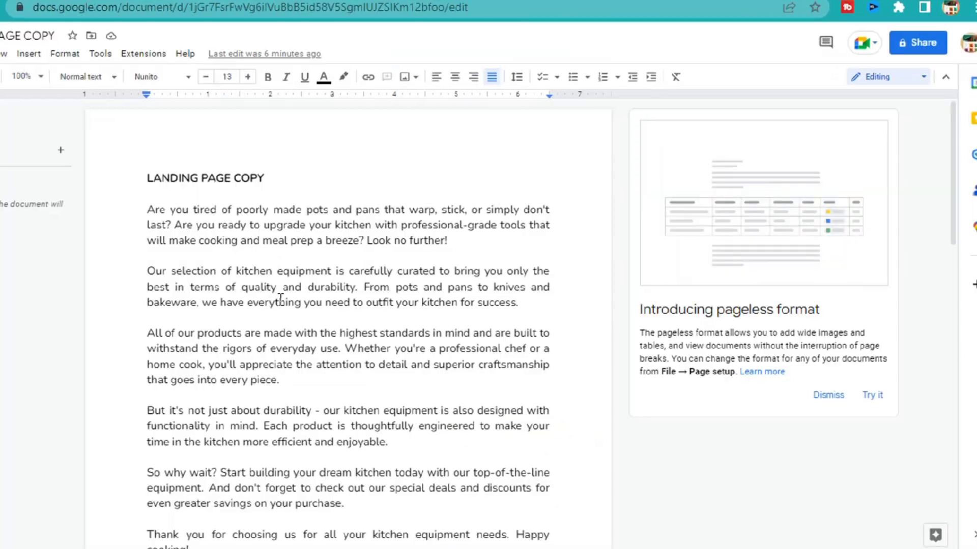
drag(145, 272, 517, 303)
right_click(234, 287)
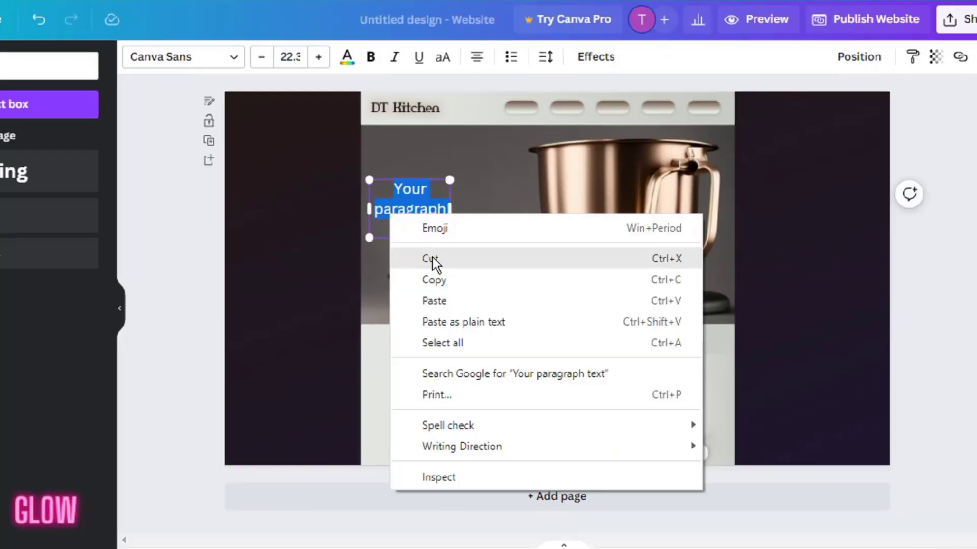
click(436, 300)
drag(668, 487, 503, 322)
drag(430, 250, 434, 205)
drag(506, 277, 484, 254)
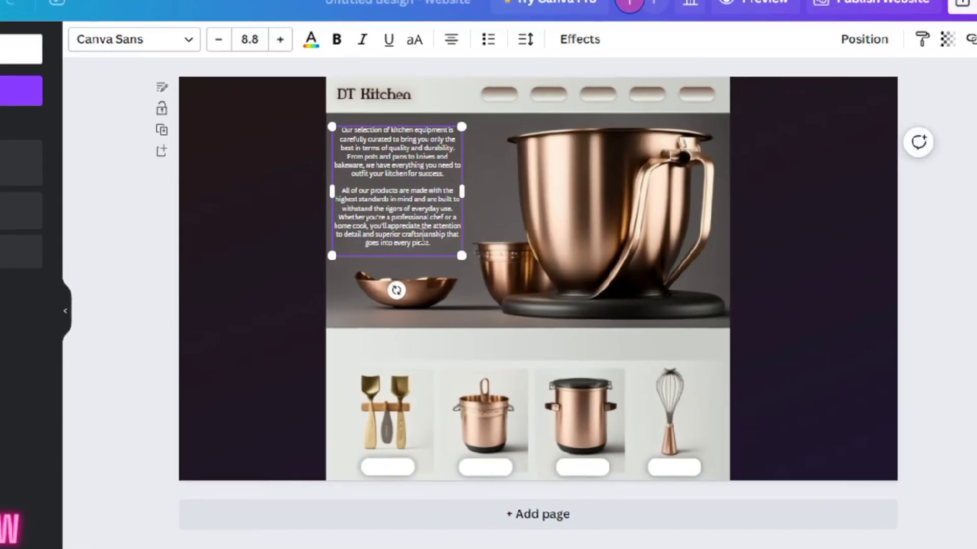
Justify the hero paragraphs and adjust their position beside the large bowl.
double_click(424, 196)
click(469, 51)
click(469, 51)
key(ctrl+a)
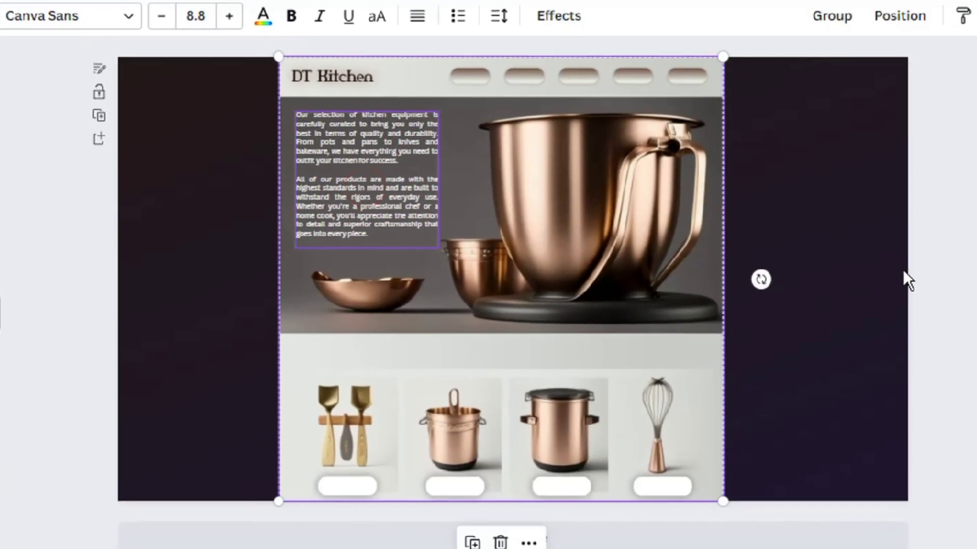
click(902, 276)
click(387, 197)
drag(402, 191, 358, 218)
Set the hero paragraphs to Aileron Regular, center them and apply a text effect.
key(ctrl+a)
click(435, 27)
click(418, 22)
click(448, 193)
click(560, 15)
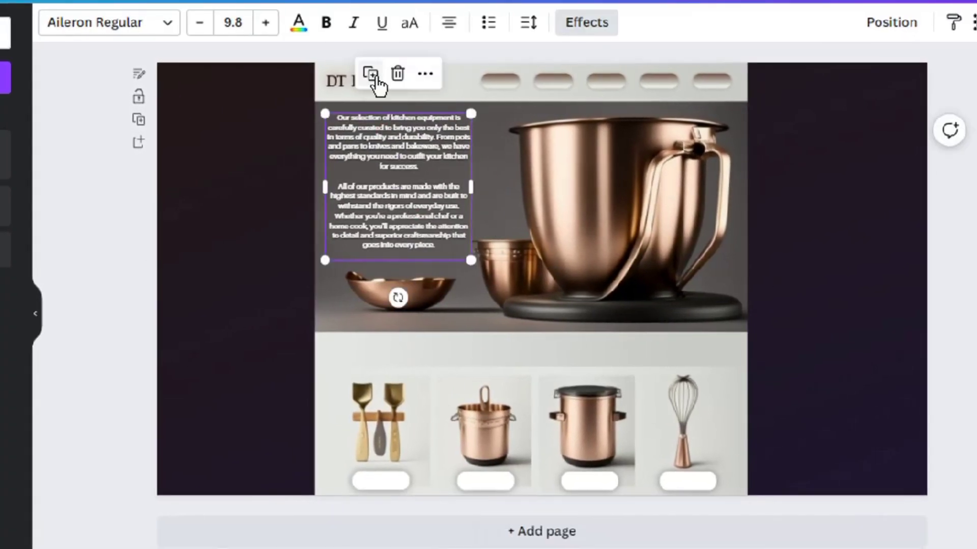
Duplicate the hero text below the hero image and replace it with "Upgrade Your Kitchen with Professional-Grade Equipment" from the document, sized to fit above the products.
click(374, 81)
drag(396, 193, 456, 328)
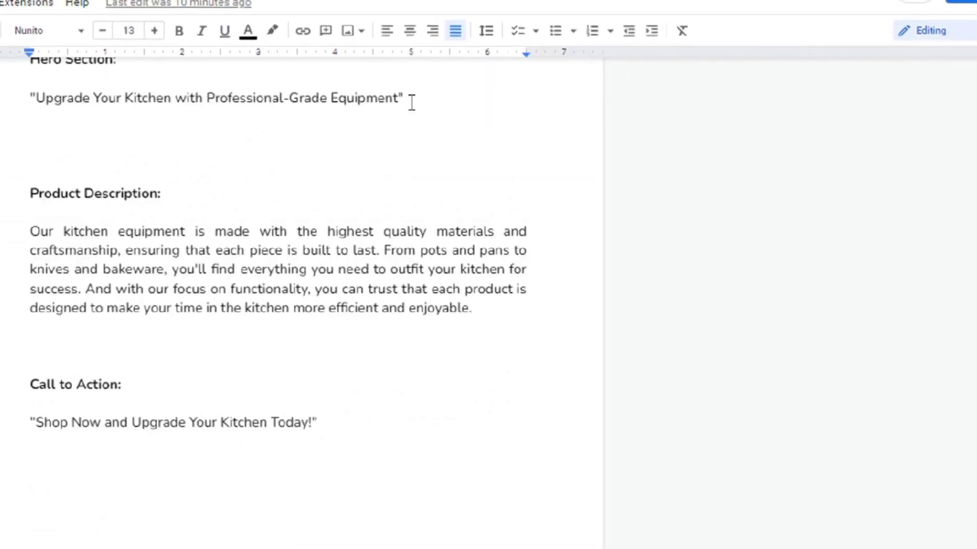
drag(411, 102, 31, 98)
right_click(95, 97)
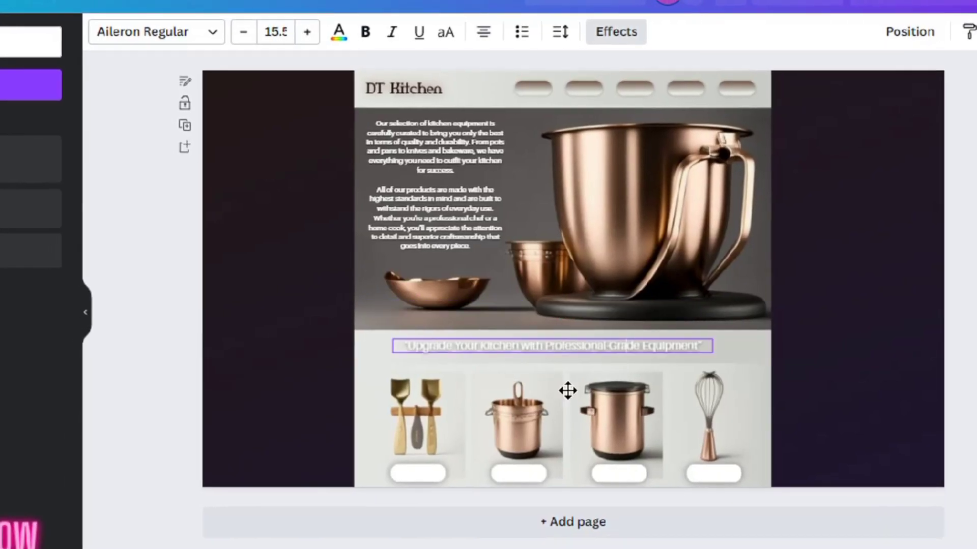
click(307, 31)
click(306, 31)
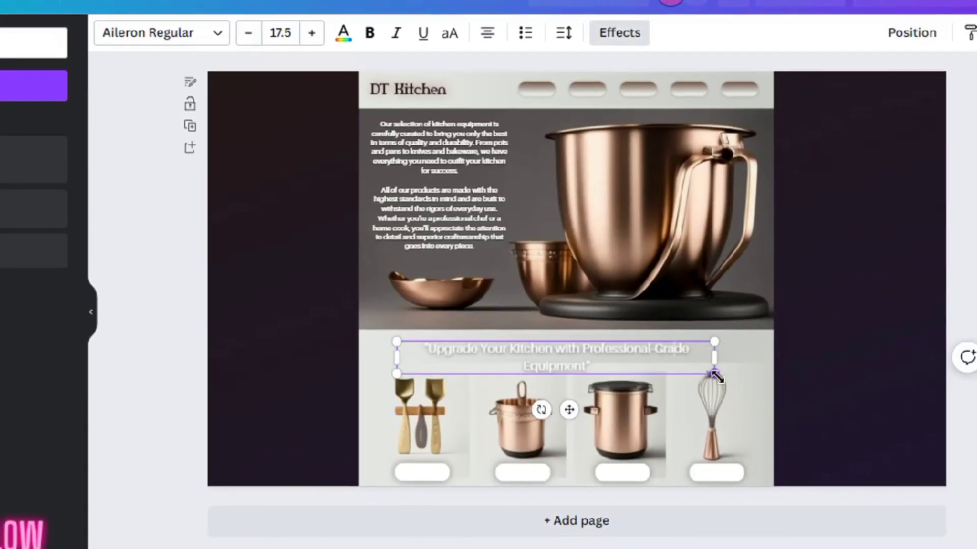
drag(712, 371, 668, 357)
drag(554, 395, 576, 401)
Reduce the hero paragraphs to size 8.4 and widen their text box.
click(448, 219)
drag(520, 261, 501, 242)
drag(500, 182, 528, 183)
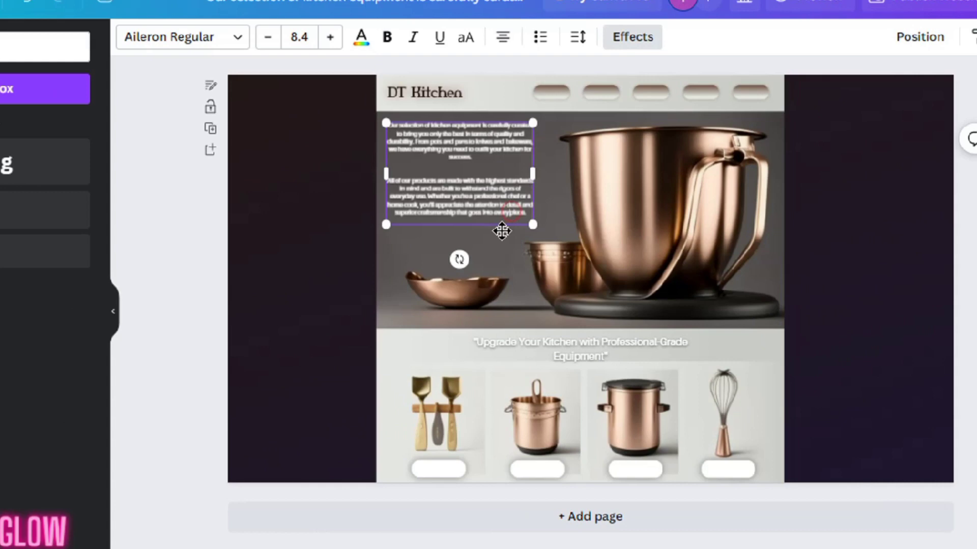
Recolor the "Upgrade Your Kitchen" headline with a dark color so it stands out on the light strip.
click(575, 349)
click(356, 37)
click(8, 304)
click(749, 348)
Add a text box reading "Buy NOW" over the blank button beneath the utensils.
click(10, 88)
drag(679, 292, 538, 478)
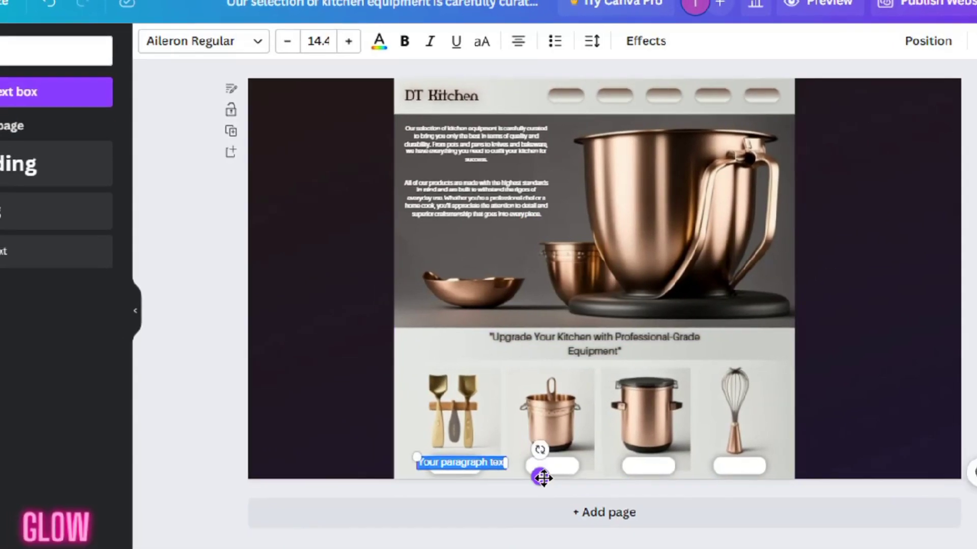
text(Buy NOW)
Format the "Buy NOW" text in brown Archivo Black and scale it to fit inside the first product button.
click(375, 41)
click(90, 304)
click(229, 49)
scroll(41, 203, down, 8)
click(36, 155)
click(301, 44)
click(302, 44)
click(302, 44)
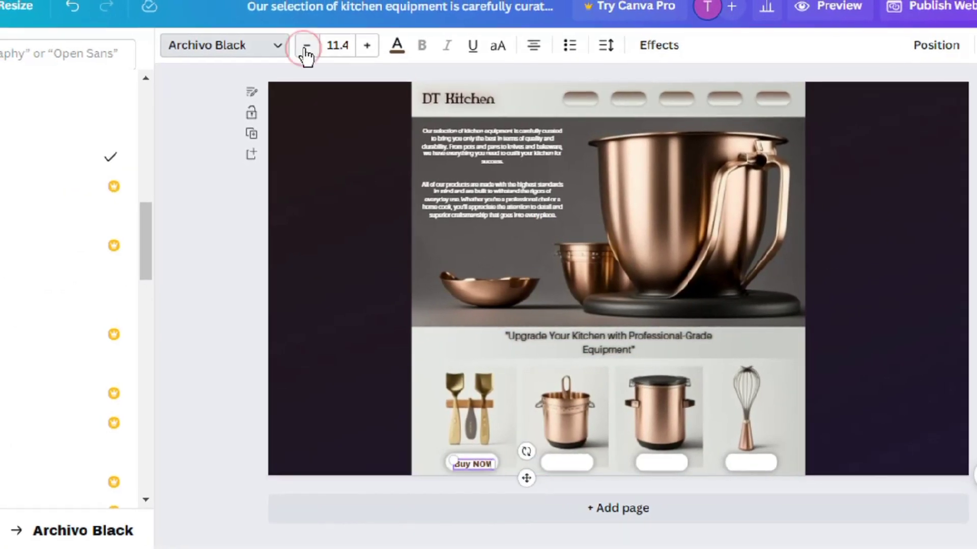
drag(536, 471, 456, 452)
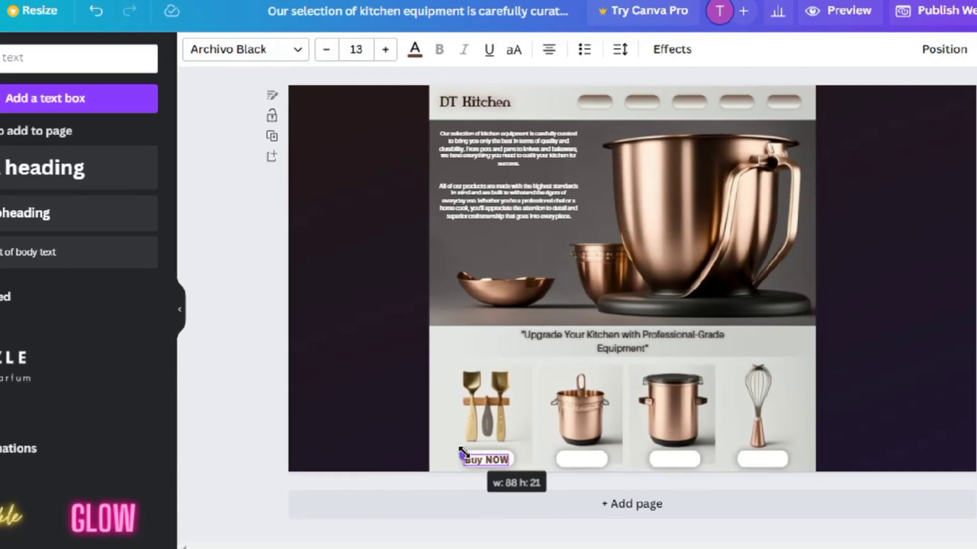
Duplicate the "Buy NOW" text onto the other three product buttons and align the copies.
key(ctrl+d)
drag(500, 503, 683, 501)
key(ctrl+d)
Place a copy of the "Buy NOW" text beneath the hero paragraphs, color it white and change it to "VISIT OUR STORE".
key(ctrl+d)
drag(688, 504, 776, 501)
drag(765, 460, 760, 460)
click(854, 452)
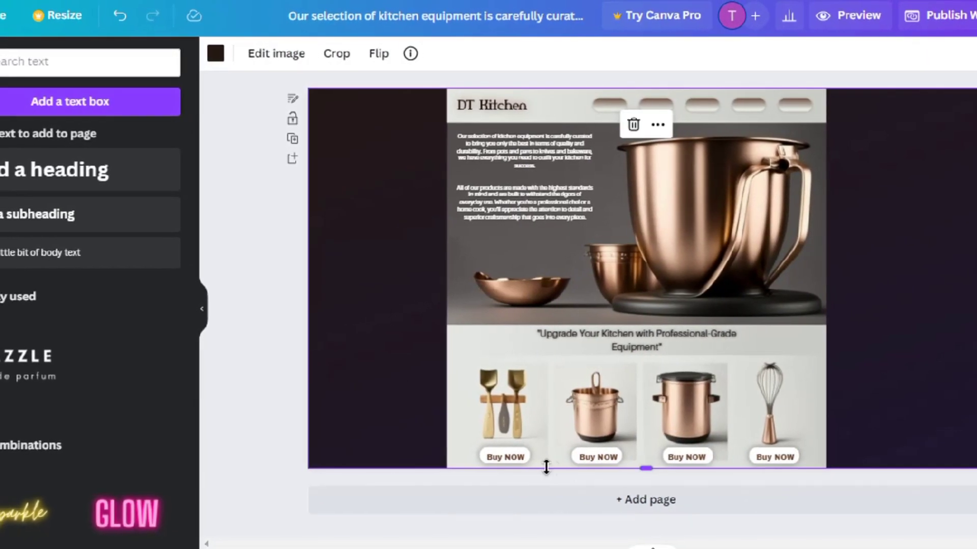
click(501, 457)
key(ctrl+d)
drag(518, 502, 515, 286)
mouse_move(482, 244)
mouse_down()
mouse_move(464, 240)
mouse_move(489, 246)
mouse_up()
click(428, 52)
click(111, 133)
double_click(509, 248)
text(VISIT OUR STORE)
drag(526, 248, 537, 247)
click(544, 280)
Add the green rounded button graphic behind "VISIT OUR STORE", fit it around the text and recolor it light grey from the photo colors.
click(1, 116)
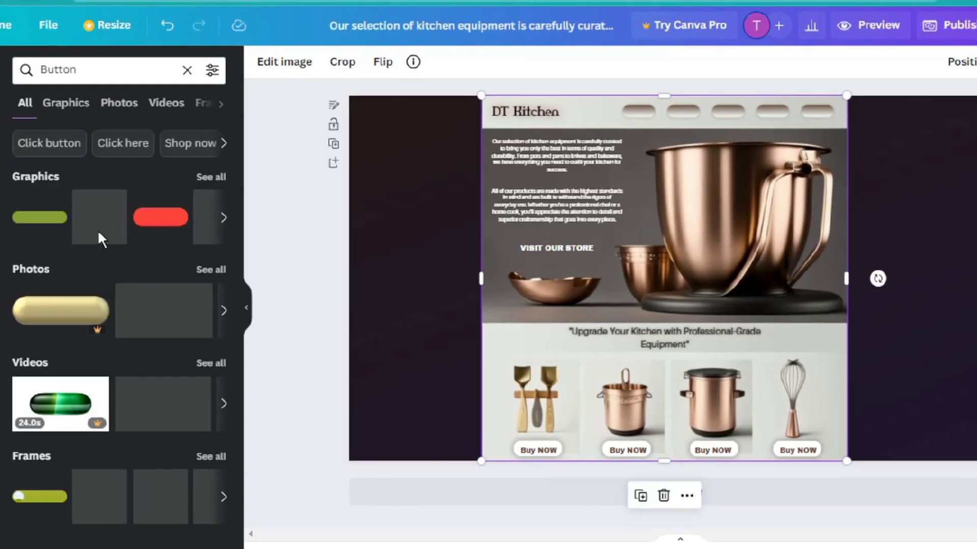
click(38, 219)
drag(778, 304, 628, 270)
drag(599, 301, 563, 289)
key(ctrl+[)
click(267, 67)
click(84, 308)
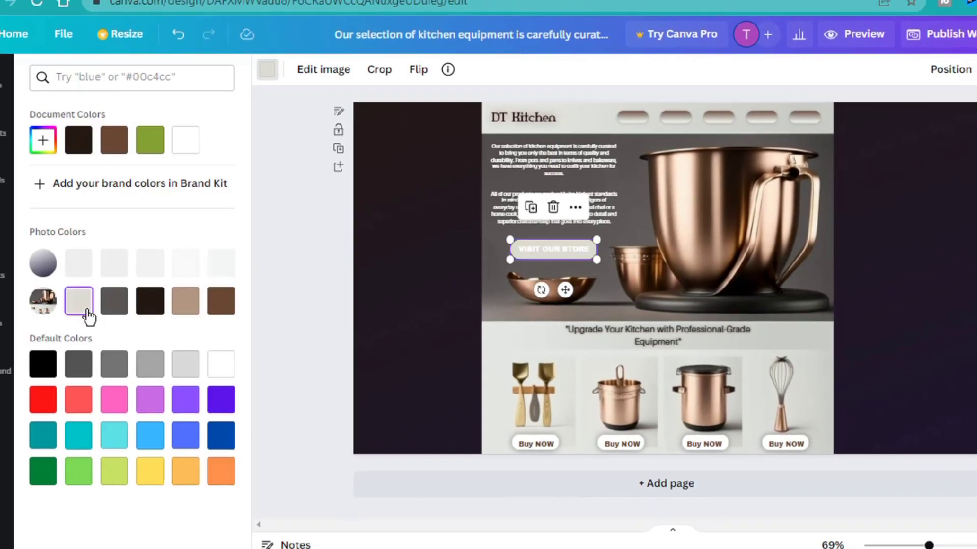
Recolor the "VISIT OUR STORE" text with the brown document color.
click(557, 248)
click(470, 68)
click(114, 145)
Place a copy of the "Buy NOW" text on the first navigation button, color it white and change it to "HOME".
click(539, 446)
click(521, 415)
drag(559, 487, 660, 142)
click(460, 76)
click(185, 144)
double_click(621, 125)
text(HOME)
Recolor the "HOME" text brown and place copies of it on the second and third navigation buttons.
click(642, 128)
click(611, 132)
click(450, 86)
click(125, 153)
click(581, 164)
click(618, 163)
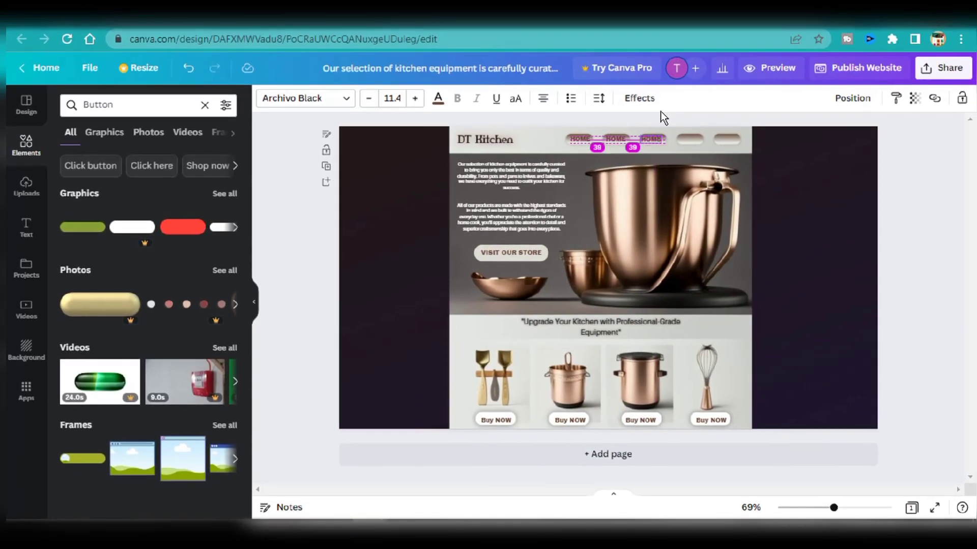
click(661, 158)
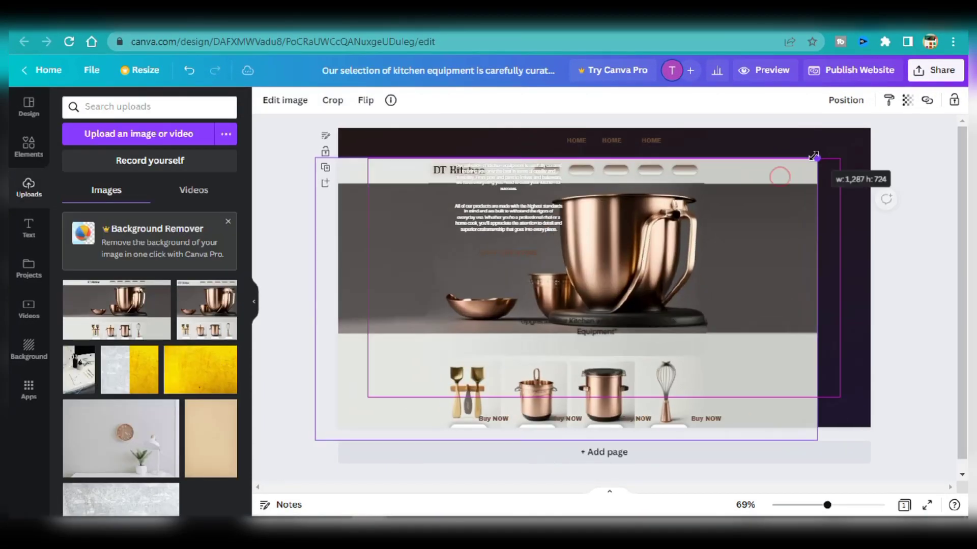
Enlarge the wide version of the DT Kitchen image to fill the page and align it beneath the texts.
drag(817, 436, 872, 432)
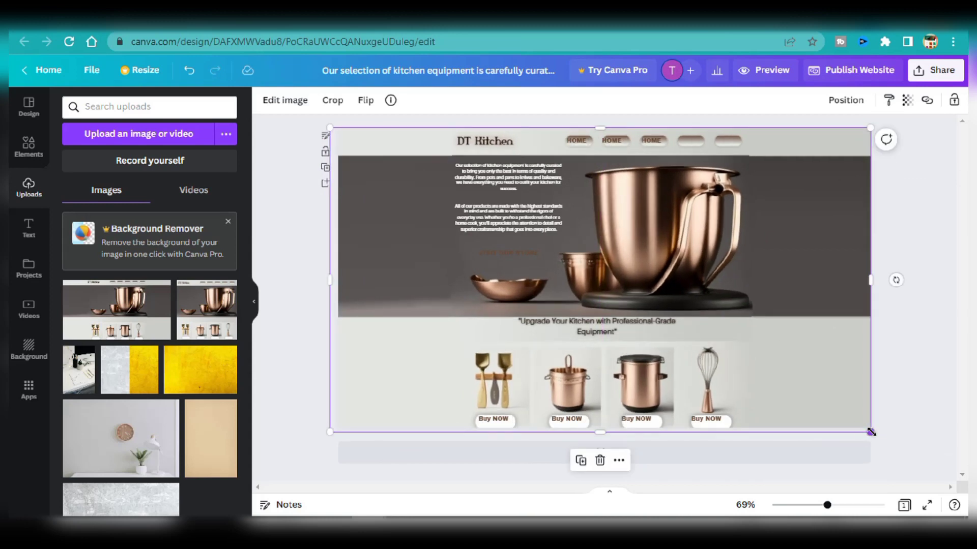
drag(815, 292, 811, 291)
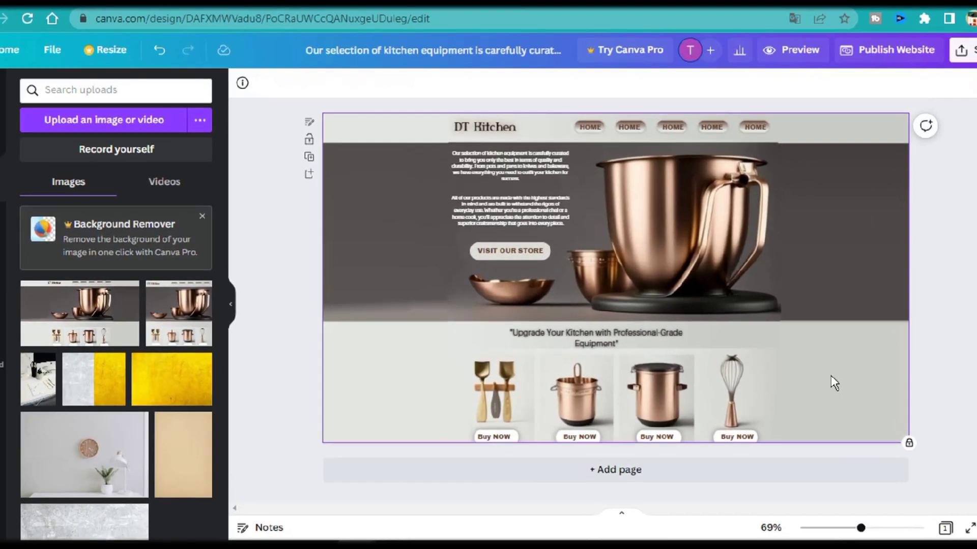
key(Escape)
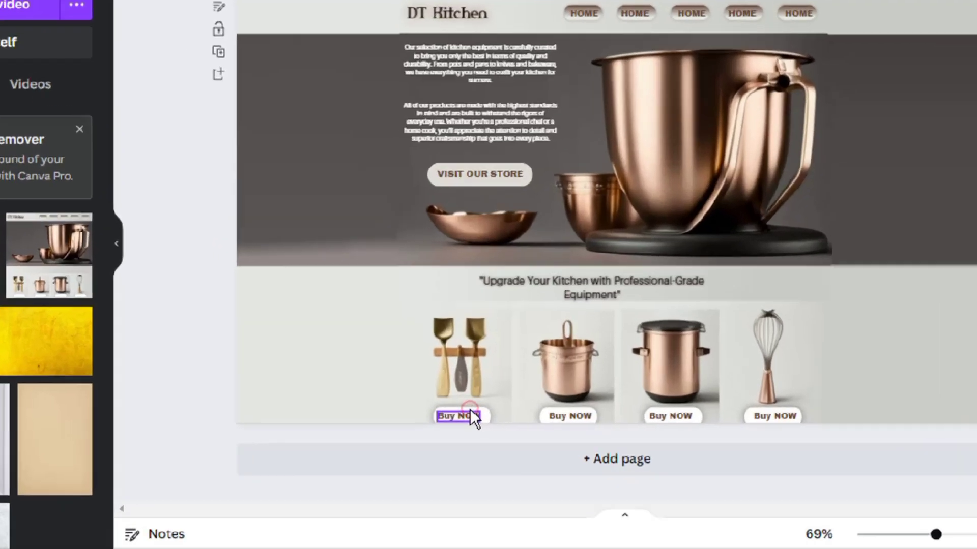
Link the first "Buy NOW" text to the Amazon product page of the Umite Chef utensils set, using its copied URL.
click(503, 423)
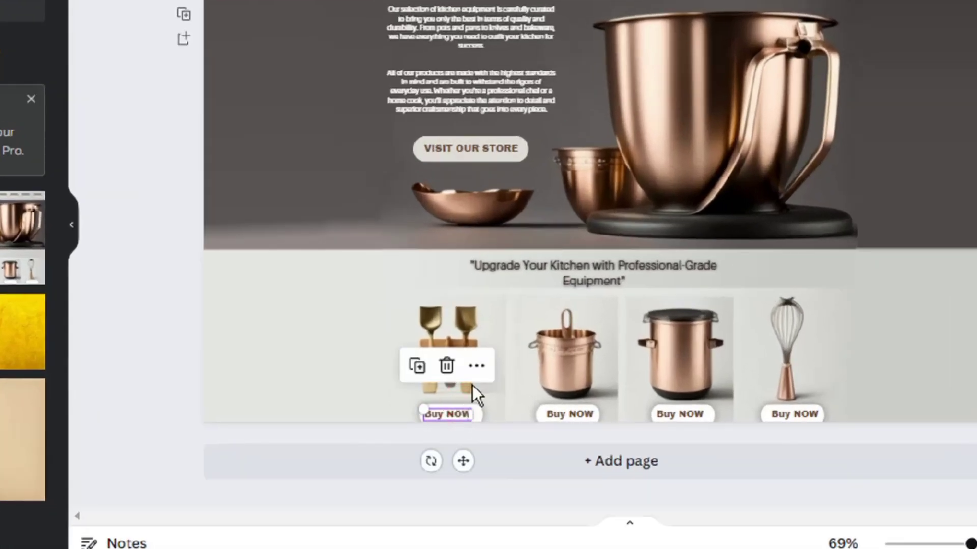
click(478, 368)
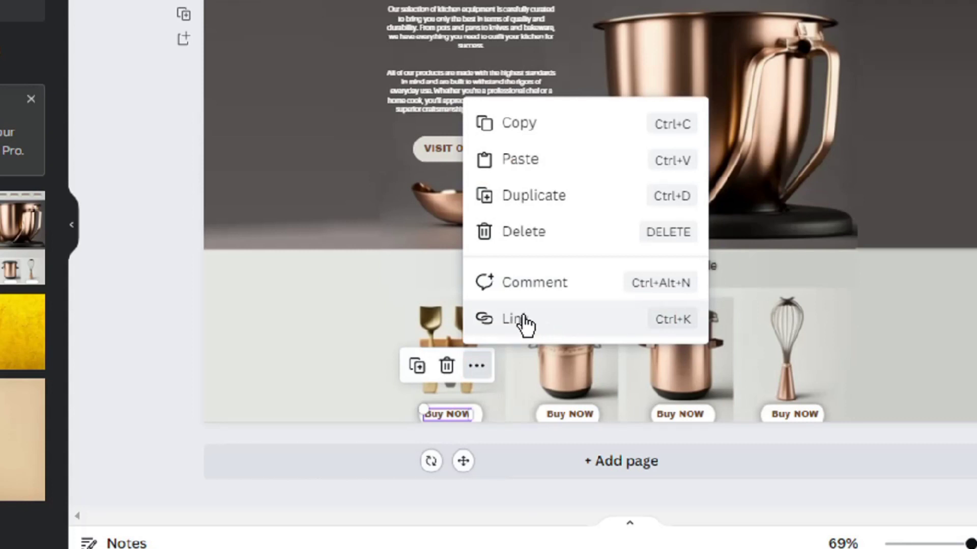
click(549, 320)
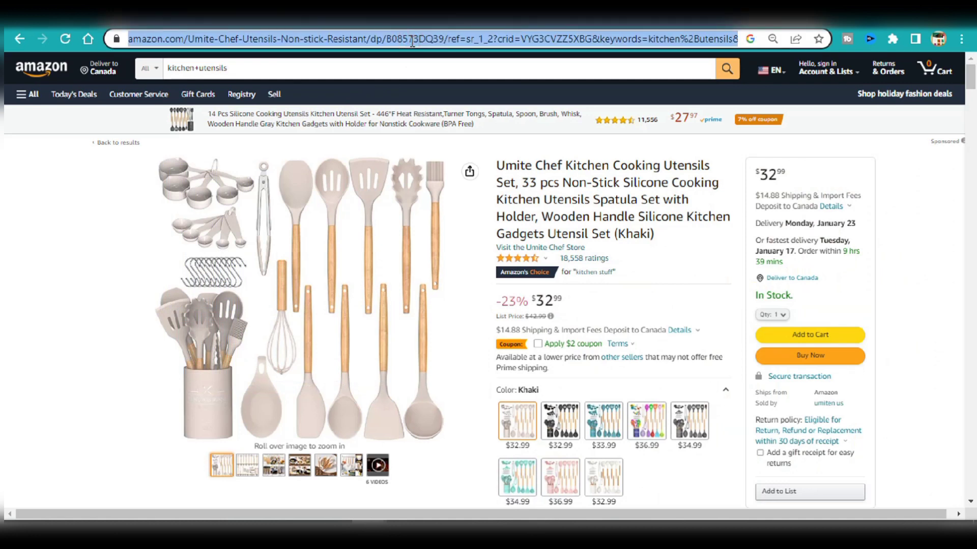
right_click(412, 41)
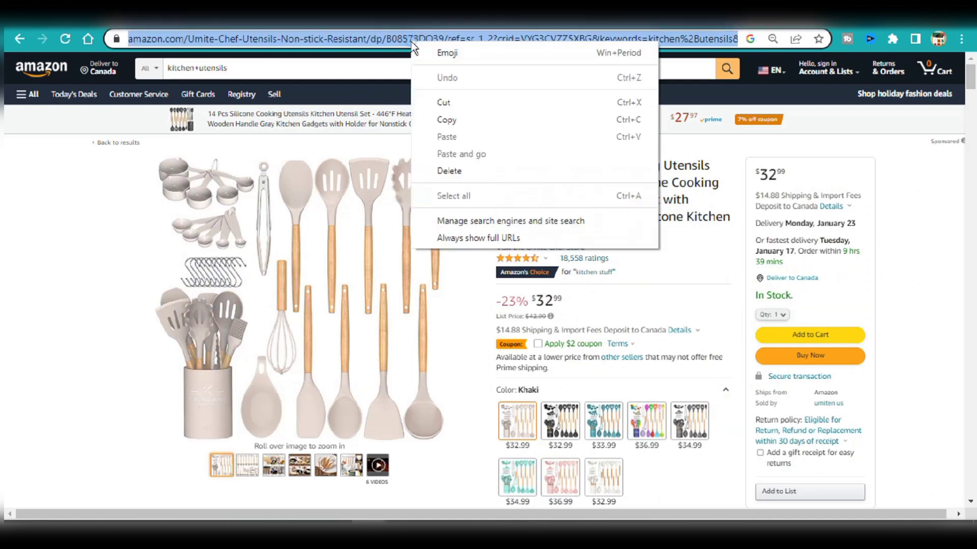
click(441, 120)
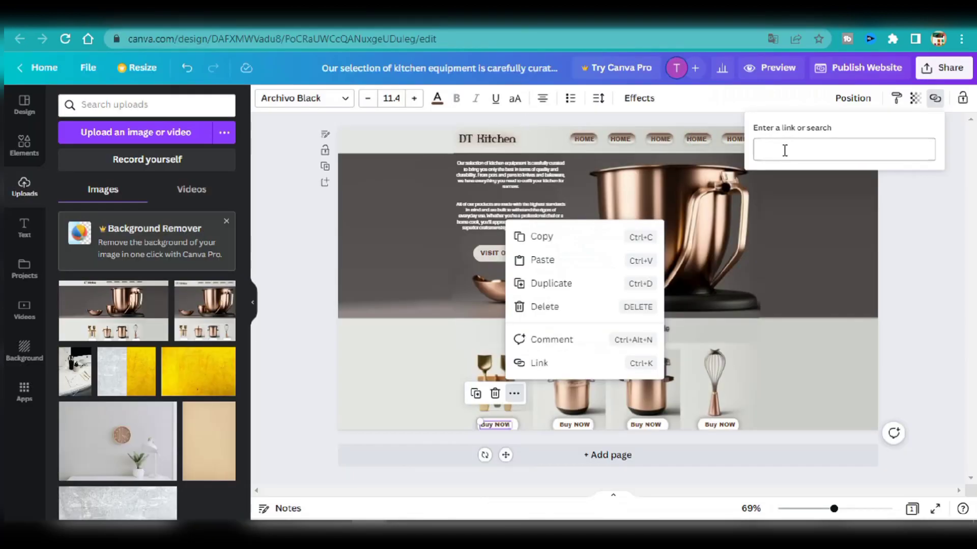
click(788, 150)
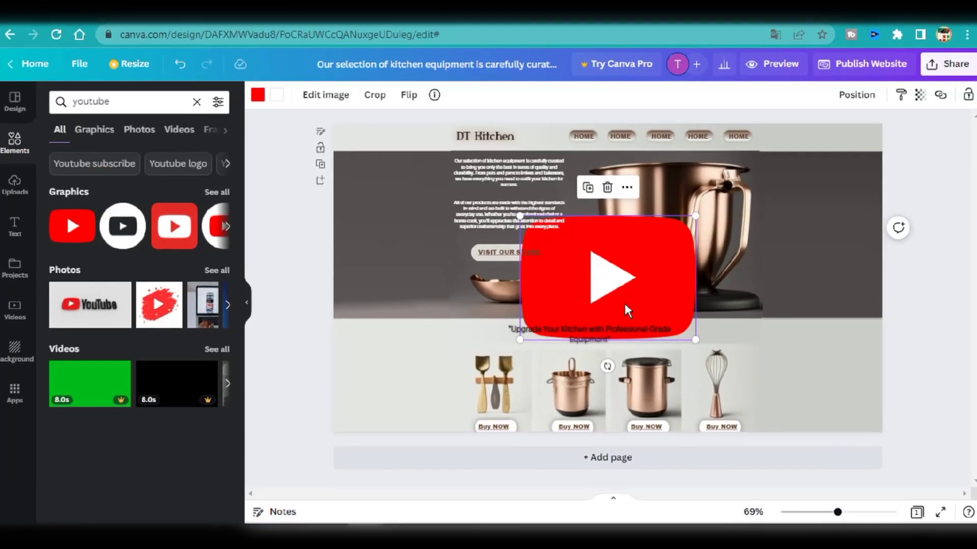
drag(695, 340, 392, 382)
drag(376, 370, 363, 394)
click(383, 355)
click(408, 324)
text(www.youtube.com/@Digita)
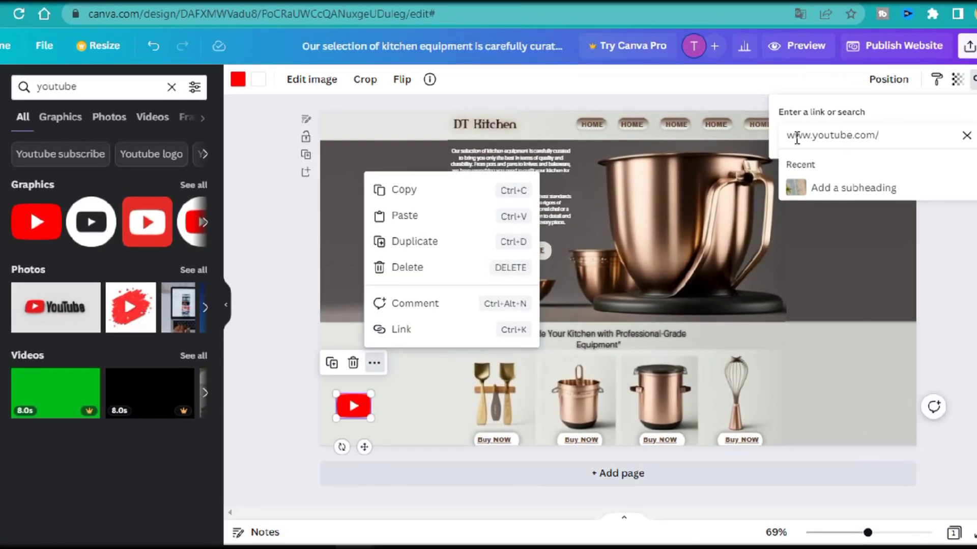
text(lTUTOR)
click(418, 415)
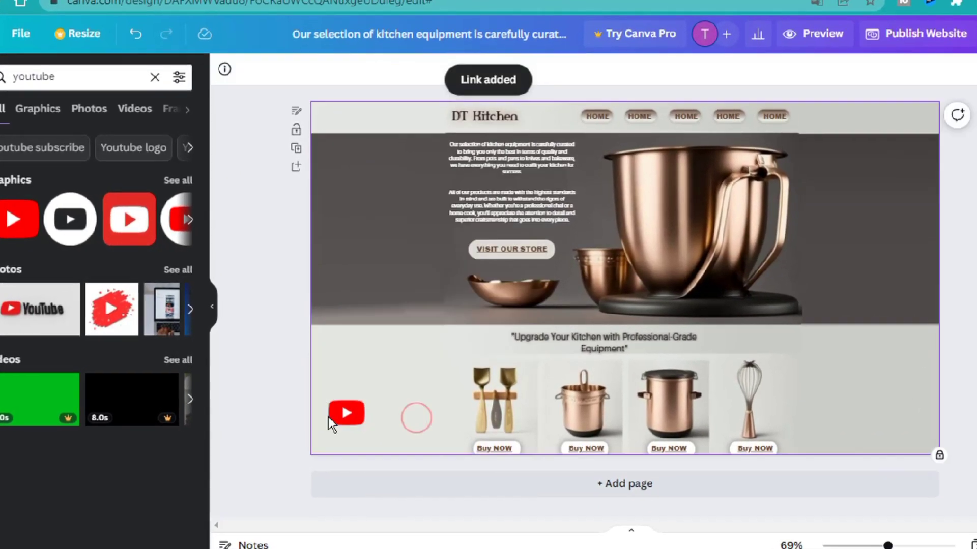
click(414, 402)
Add a small subheading reading "Visit My YouTube Channel" beneath the YouTube logo.
click(2, 206)
click(53, 218)
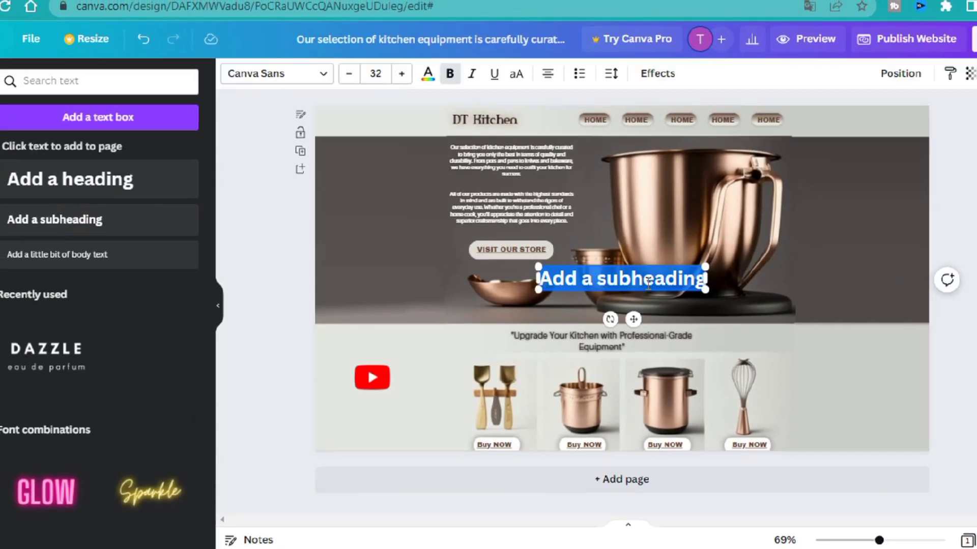
drag(630, 318, 420, 450)
drag(494, 423, 402, 393)
text(Visit My YouTube Channel)
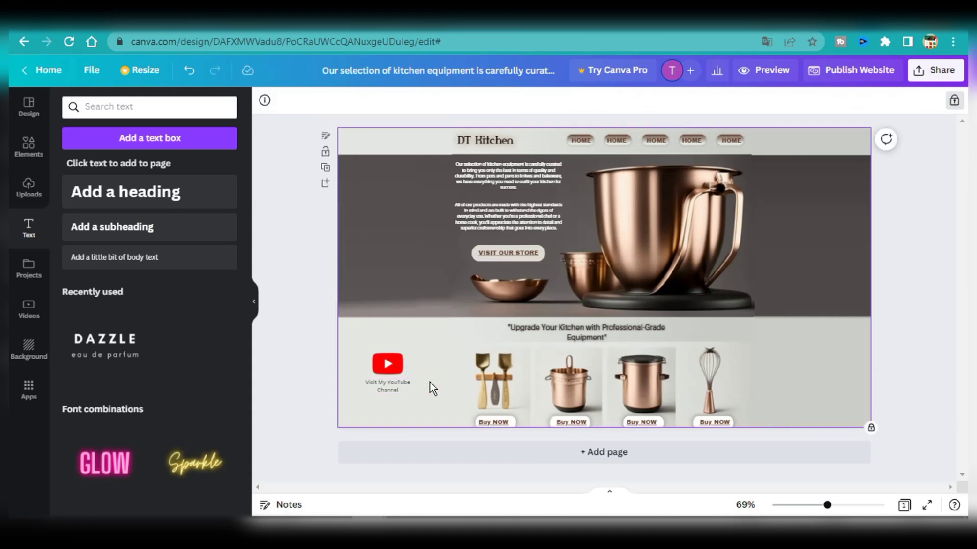
Publish the website without navigation to the free Canva domain dtkitchen.my.canva.site.
click(855, 70)
click(822, 280)
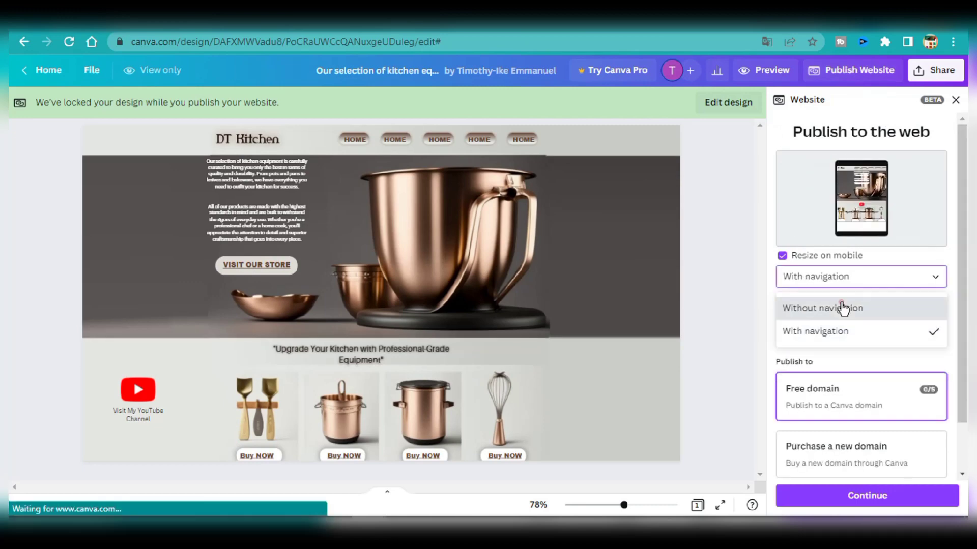
click(817, 307)
click(860, 498)
click(866, 496)
click(824, 492)
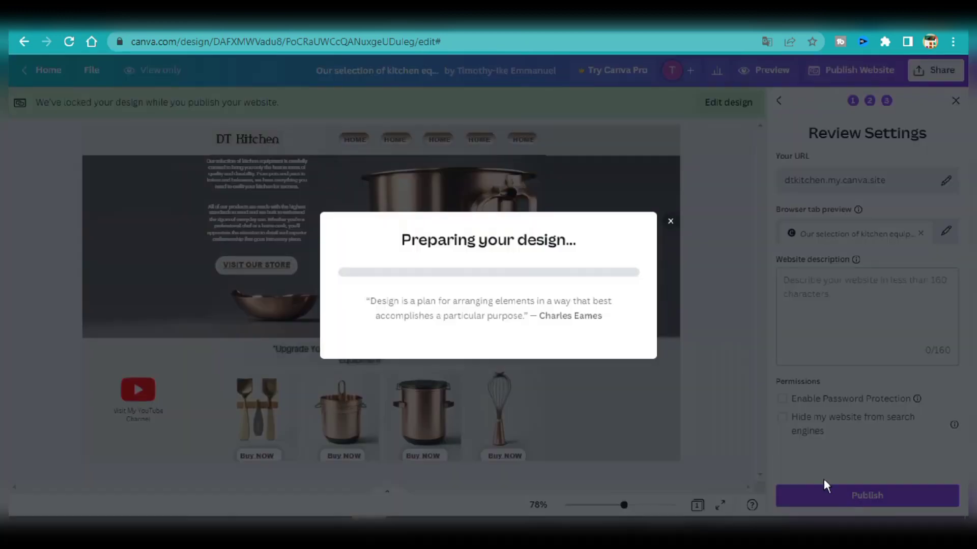
Review the published site from top to footer, test the "VISIT OUR STORE" link and return to the site.
click(336, 252)
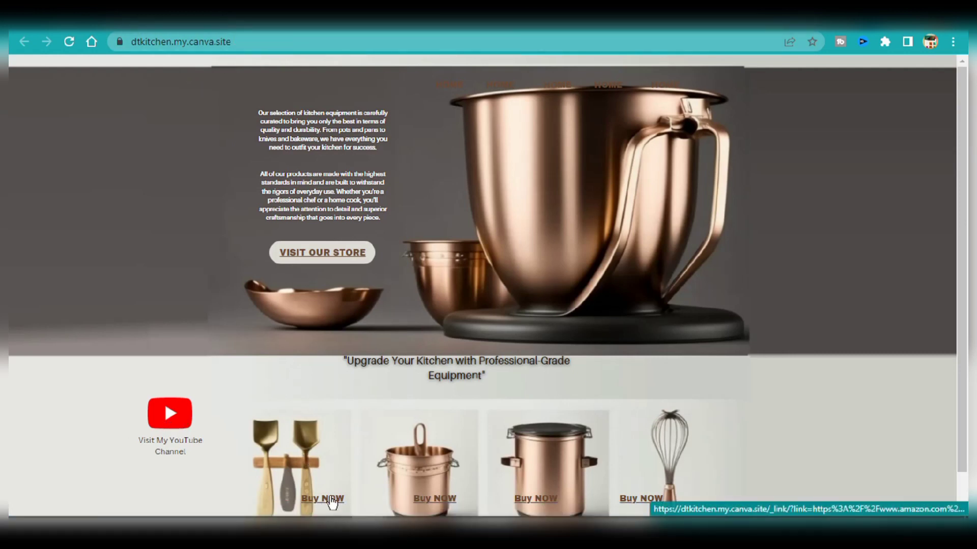
drag(962, 291, 967, 326)
scroll(966, 315, up, 1)
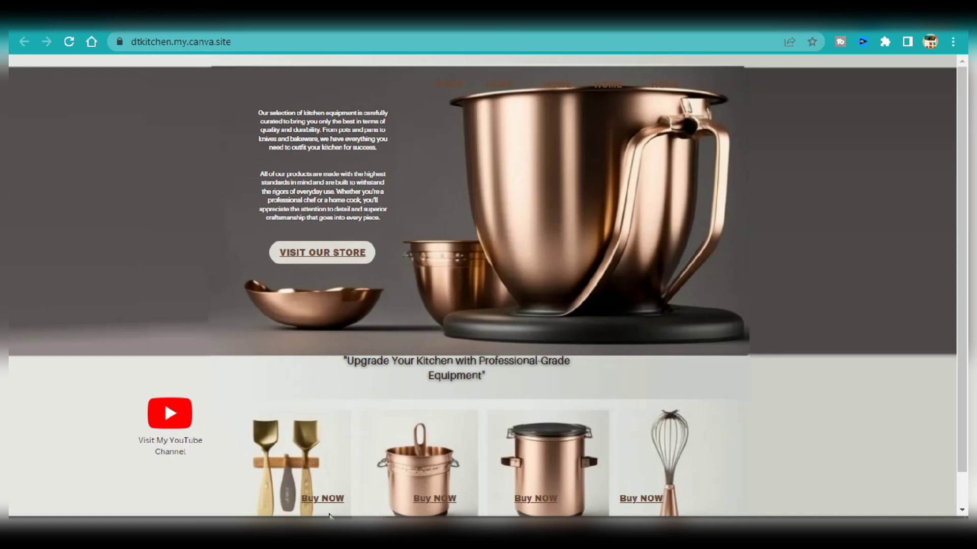
scroll(965, 356, down, 1)
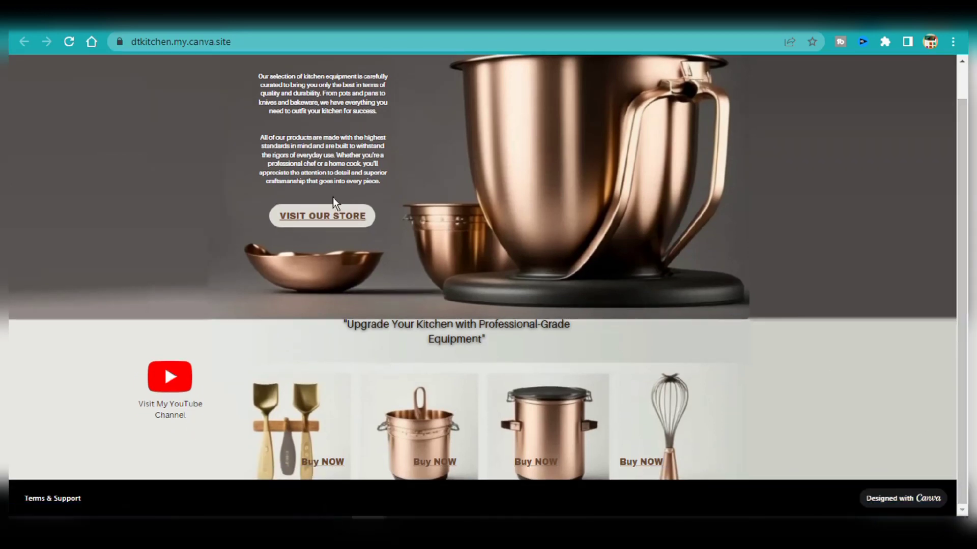
click(322, 222)
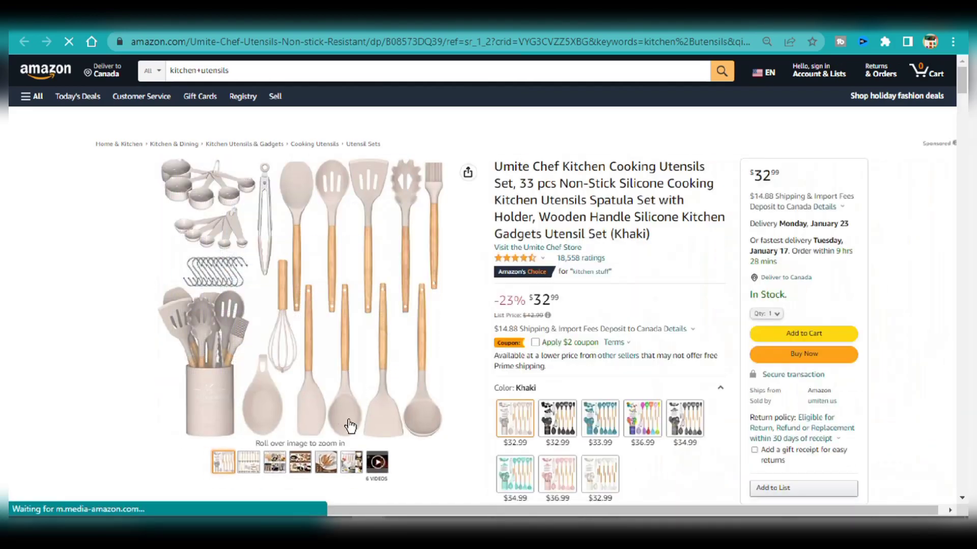
click(148, 22)
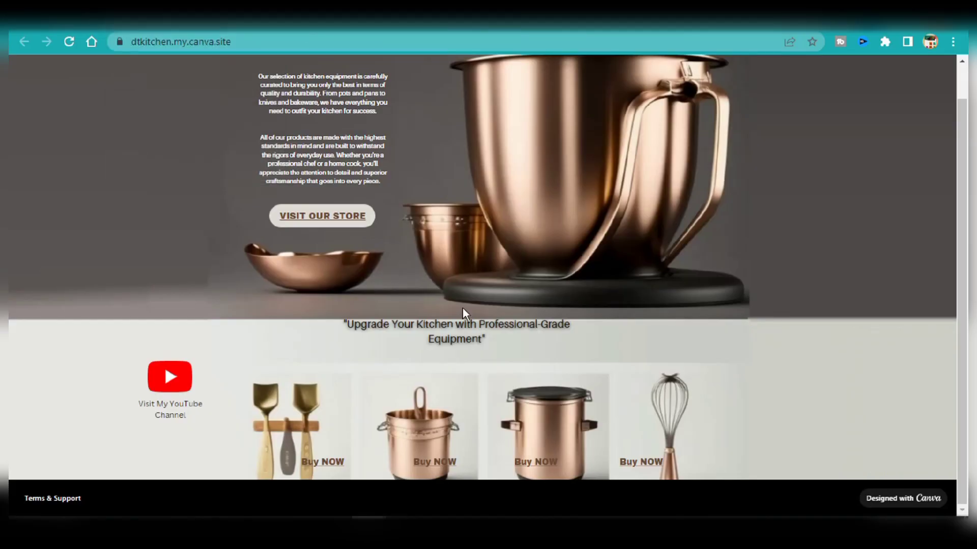
Test the "Buy NOW" links of the utensils and the lidded cooking pot, returning to the published site after each.
click(315, 463)
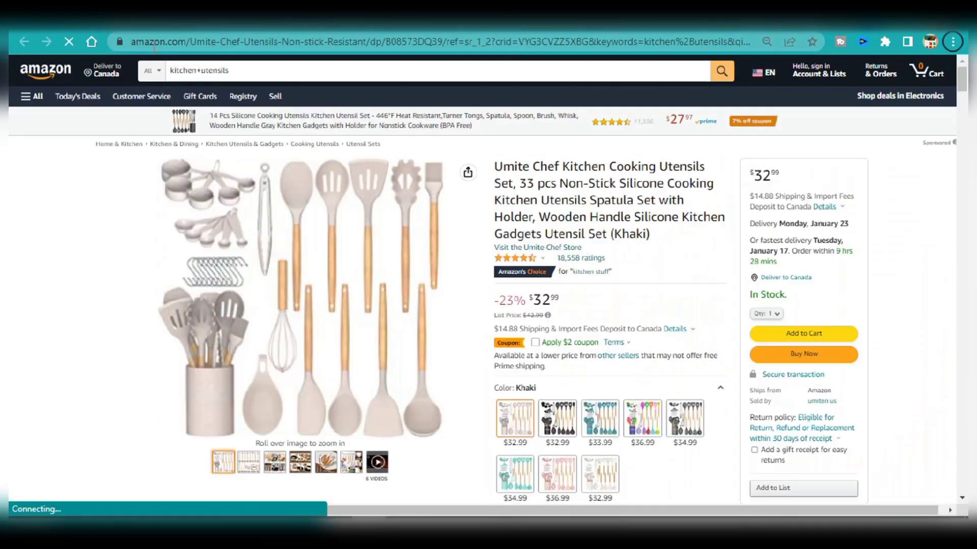
key(ctrl+w)
click(531, 466)
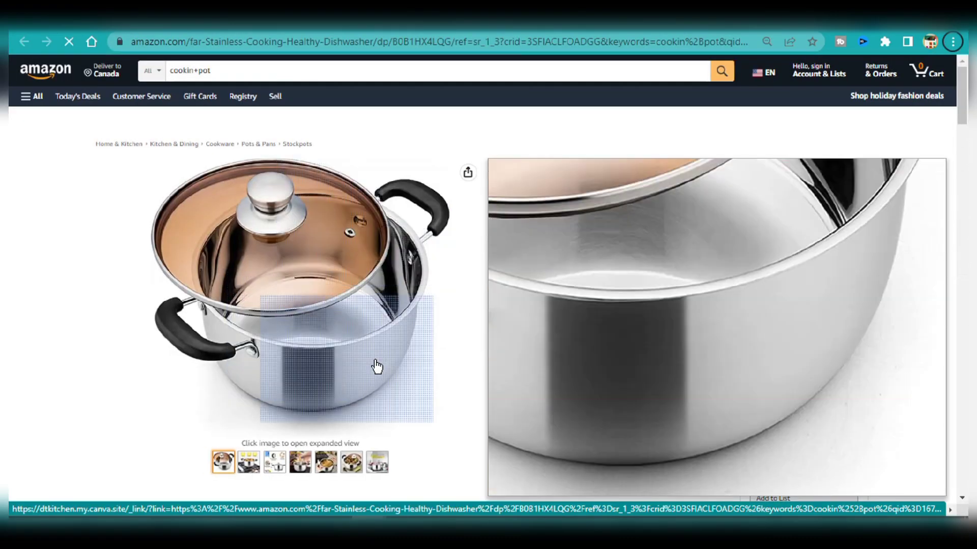
key(ctrl+w)
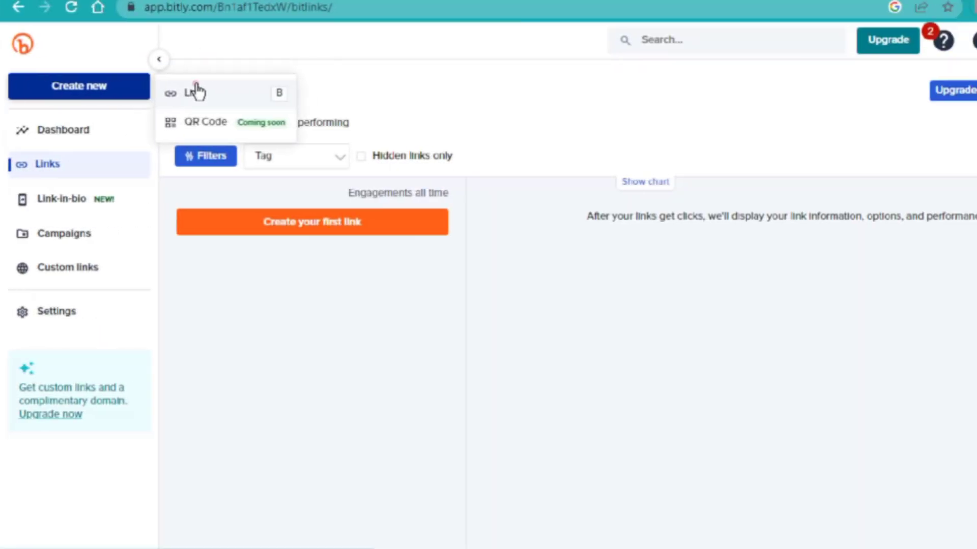
click(192, 91)
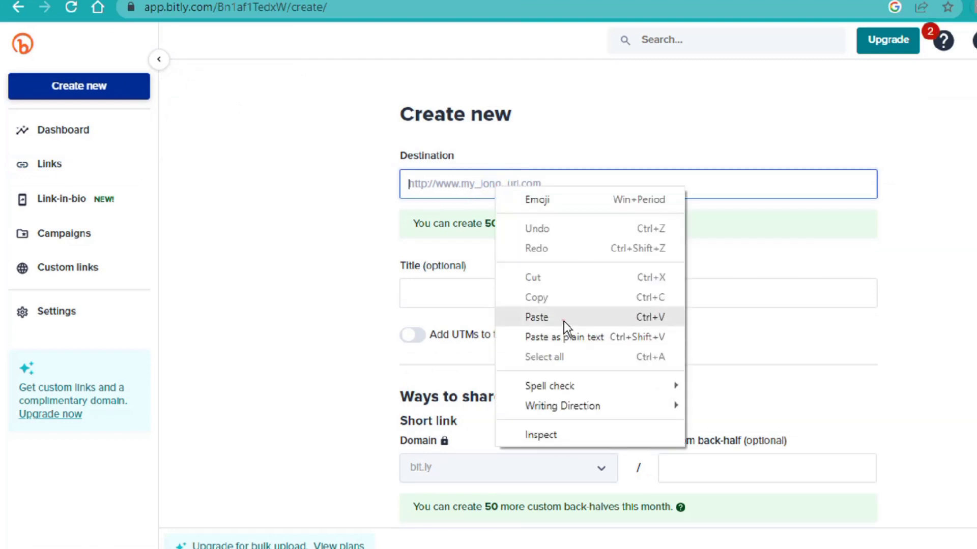
click(562, 318)
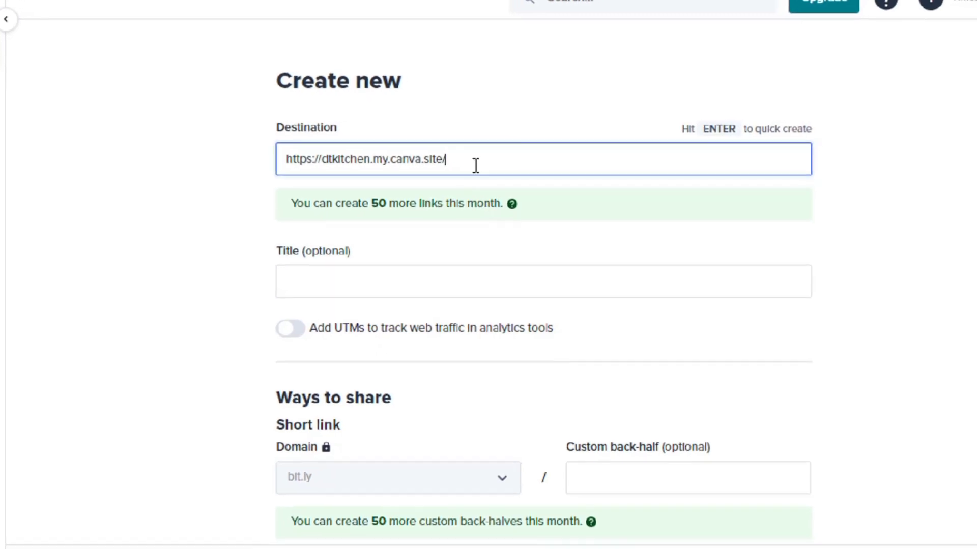
key(Return)
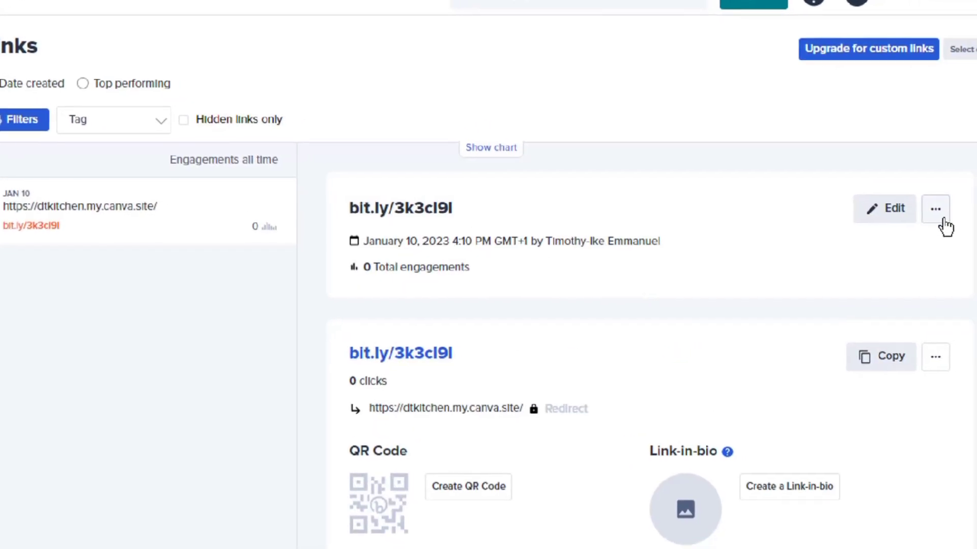
Copy the new bit.ly short link for the kitchen website and look over its details.
click(902, 367)
scroll(899, 410, down, 3)
scroll(865, 397, up, 2)
drag(360, 293, 476, 294)
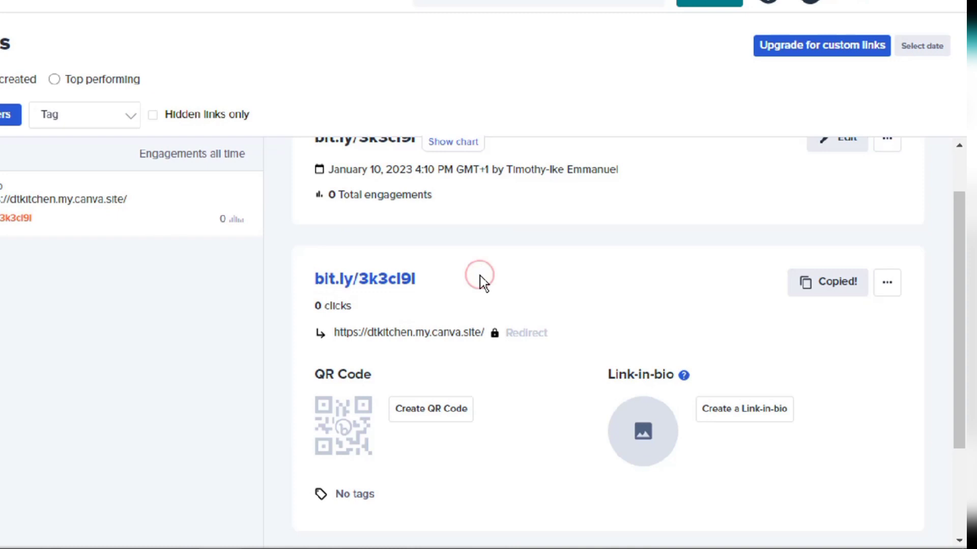